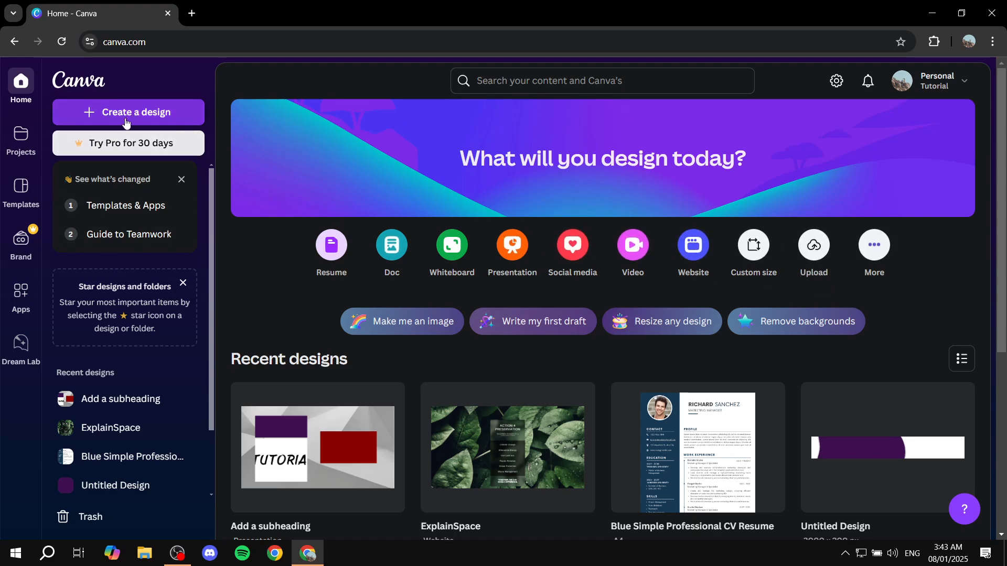
# - Search the design types for "invoice" and create a blank 21 × 29.7 cm Invoice design
pyautogui.click(156, 112)
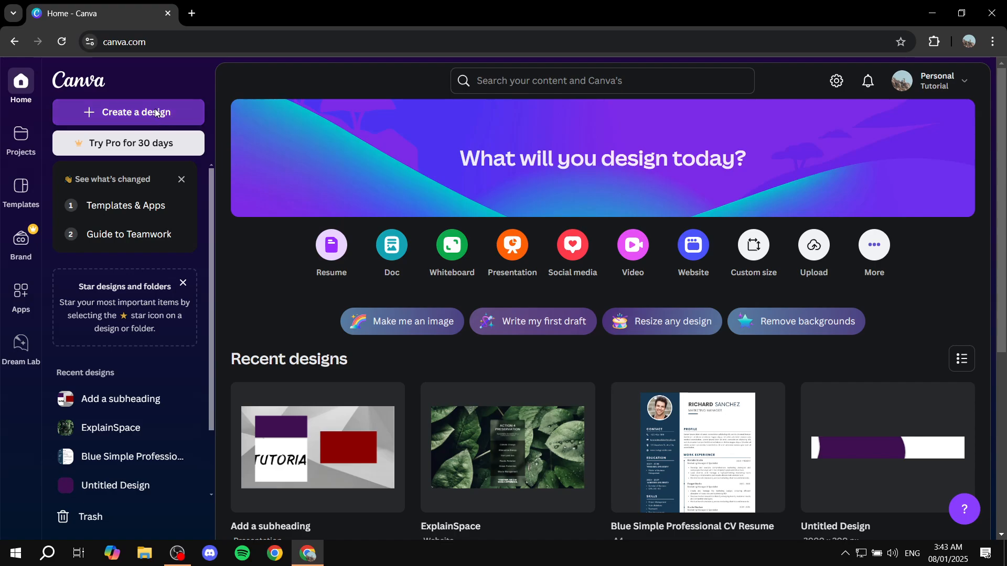
pyautogui.write('invoice')
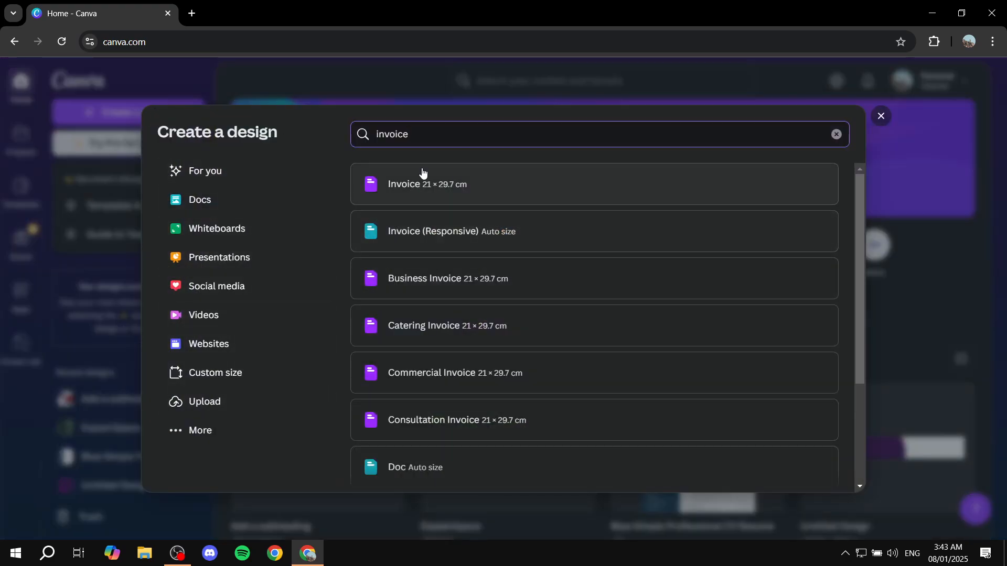
pyautogui.doubleClick(389, 135)
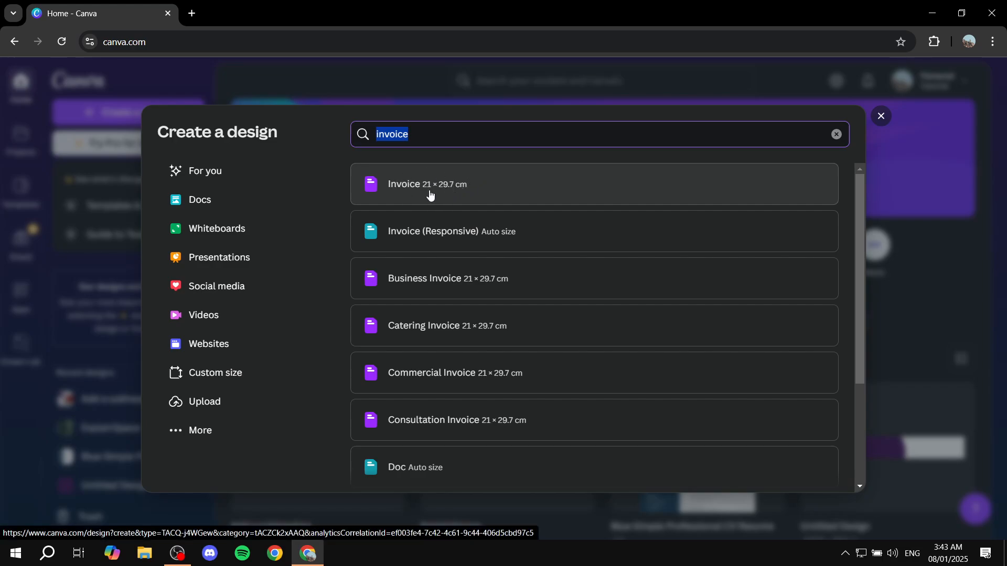
pyautogui.click(479, 192)
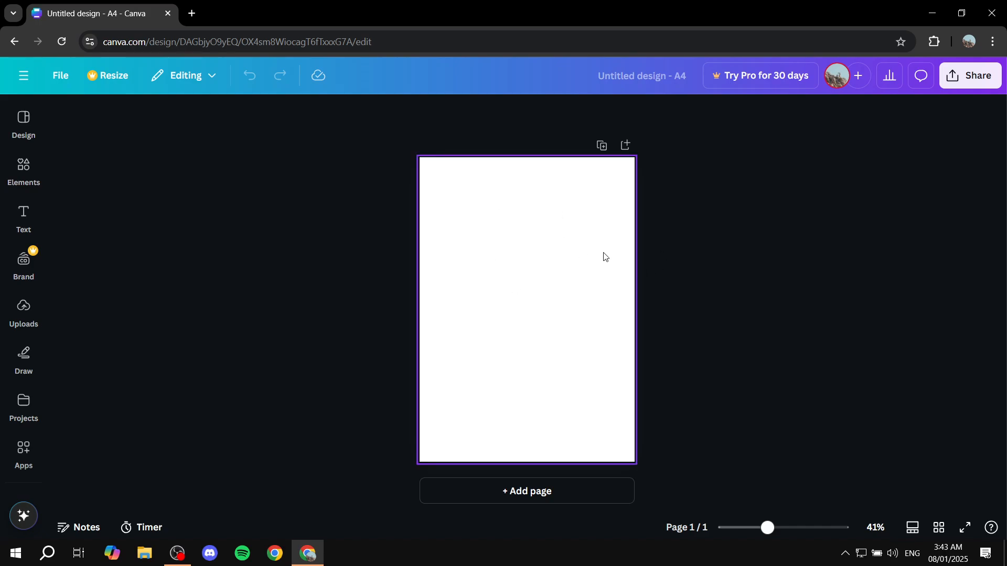
pyautogui.click(547, 172)
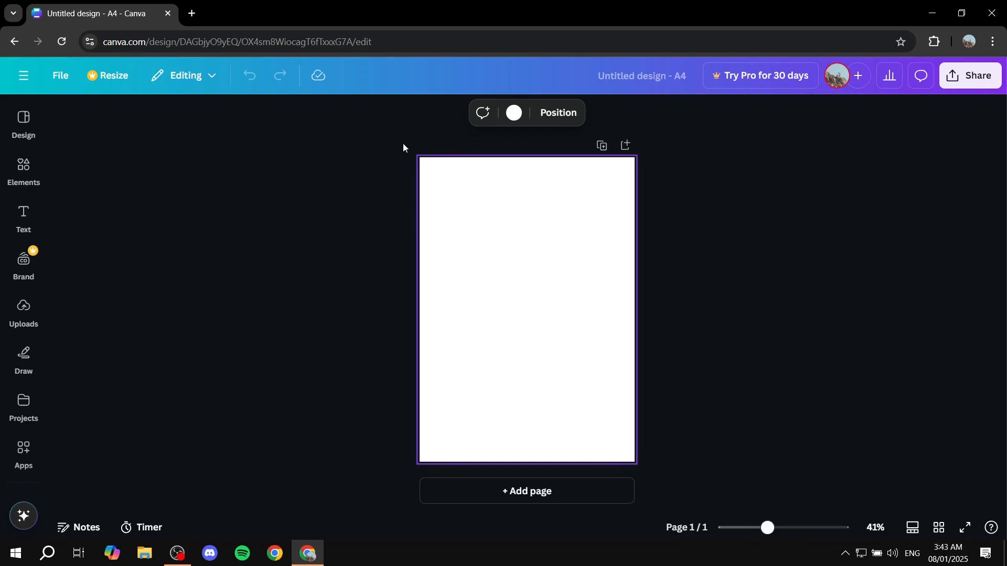
# - Move the blank untitled A4 design to the trash and return to the home page
pyautogui.click(23, 75)
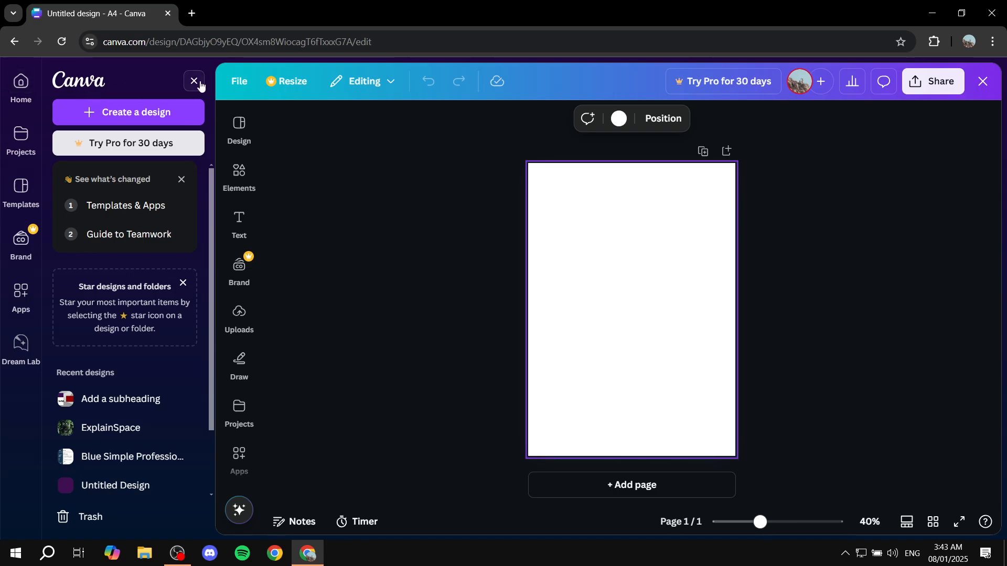
pyautogui.click(250, 84)
pyautogui.click(291, 424)
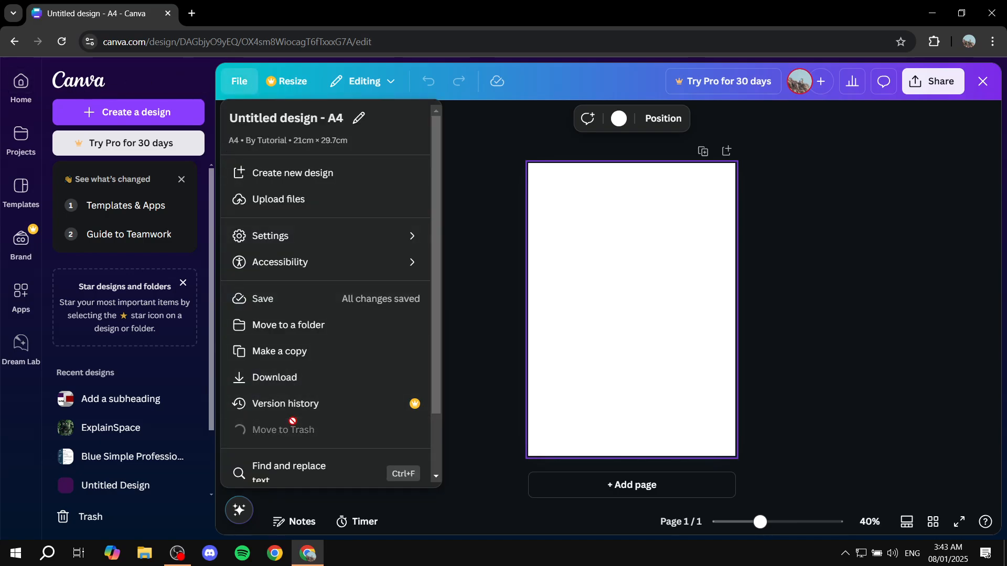
pyautogui.click(718, 338)
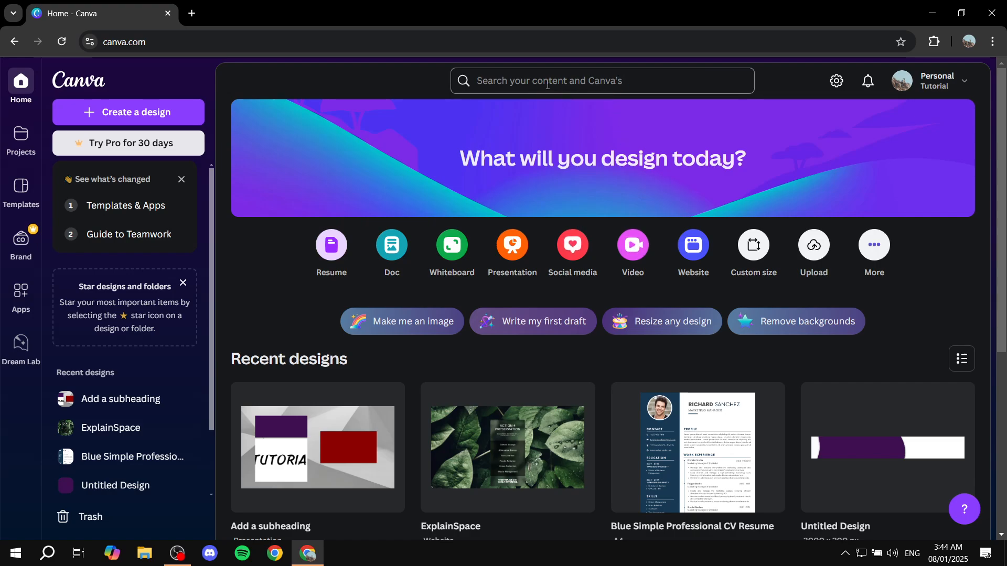
# - Search Canva's content from the home page for "invoice"
pyautogui.click(595, 80)
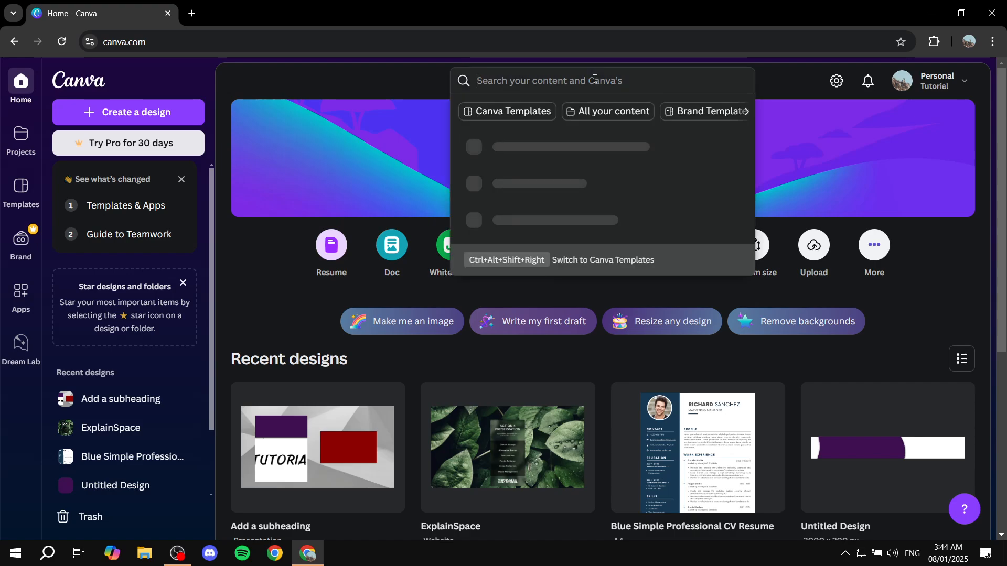
pyautogui.write('invoice')
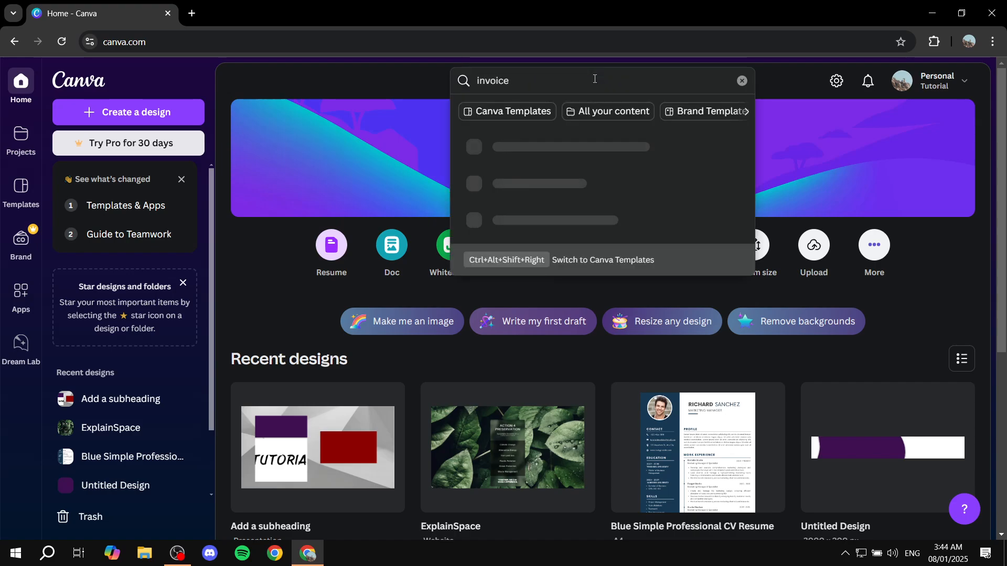
pyautogui.press('Return')
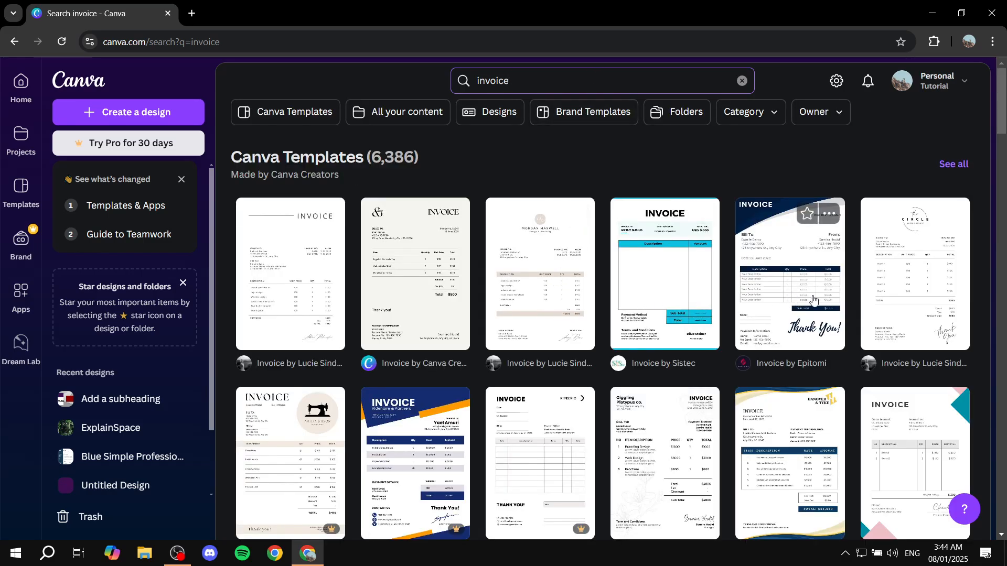
# - Browse the invoice template results and preview the Blue Modern Creative Professional Company Invoice, closing its preview again
pyautogui.scroll(-2, 915, 317)
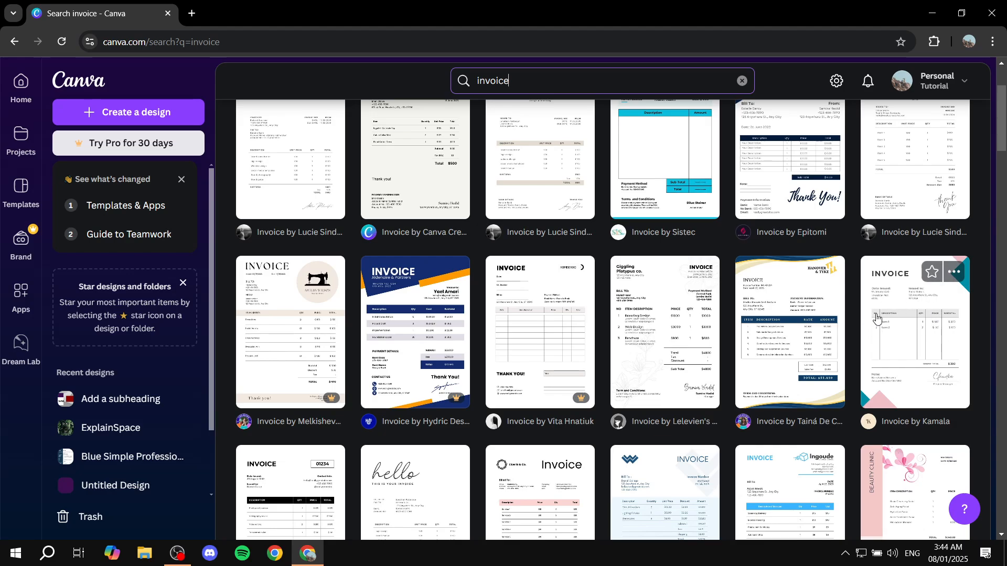
pyautogui.scroll(2, 914, 337)
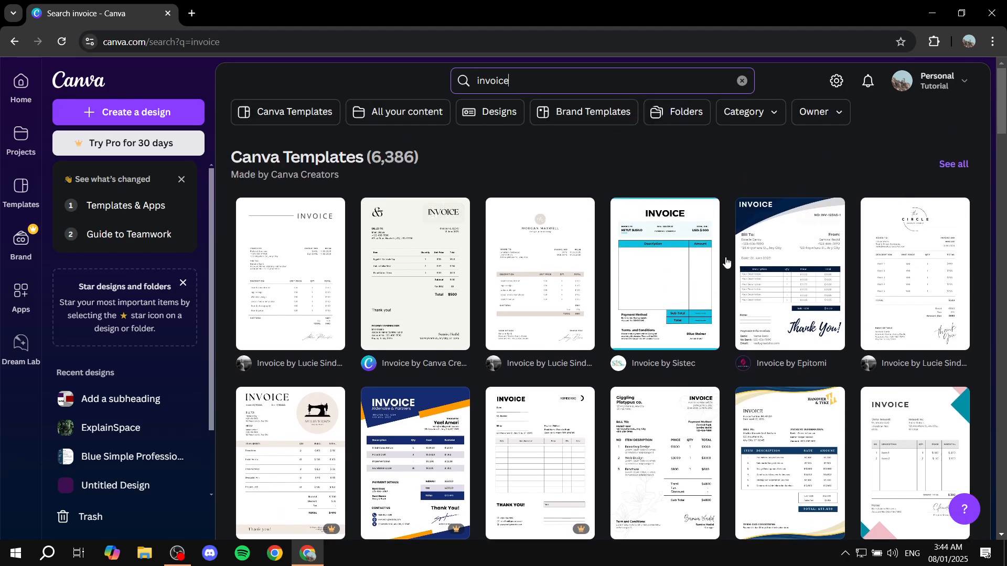
pyautogui.scroll(-1, 755, 275)
pyautogui.scroll(3, 808, 268)
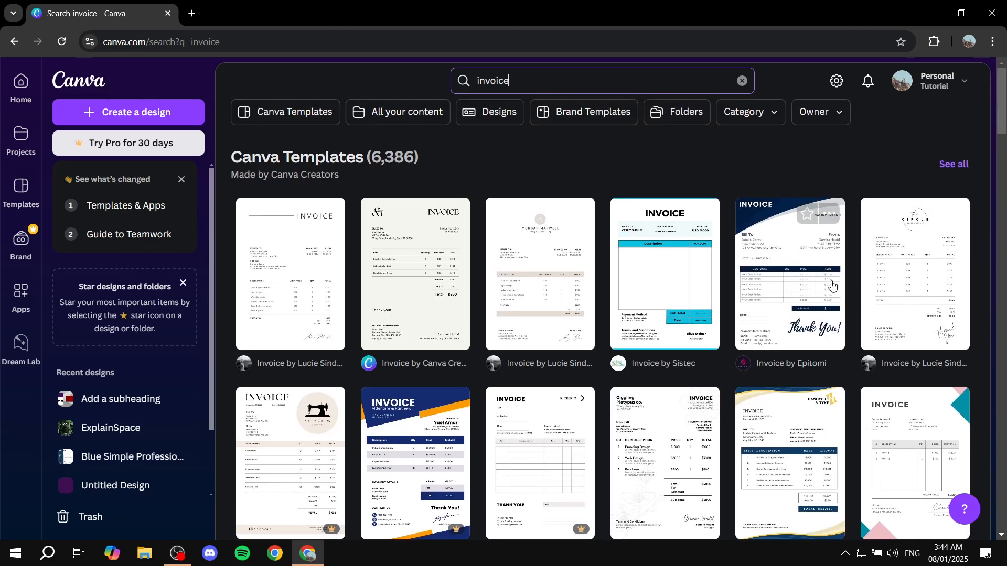
pyautogui.scroll(-5, 794, 280)
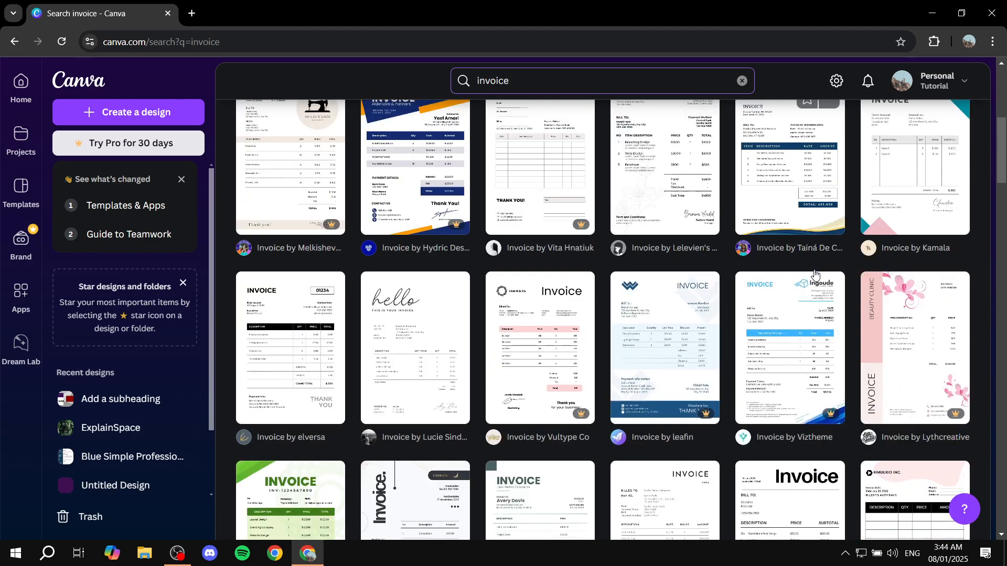
pyautogui.scroll(3, 794, 280)
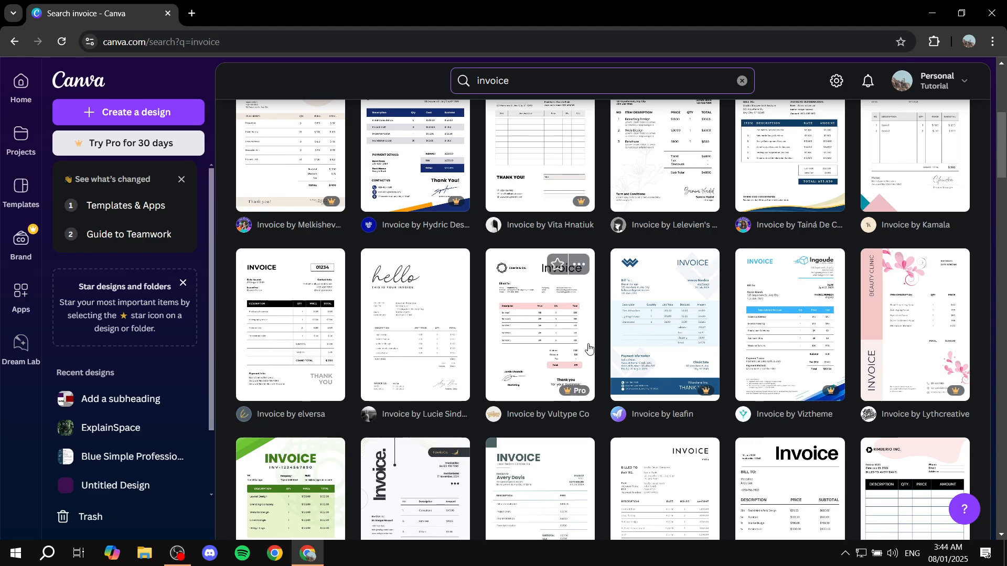
pyautogui.scroll(-5, 597, 349)
pyautogui.scroll(5, 715, 359)
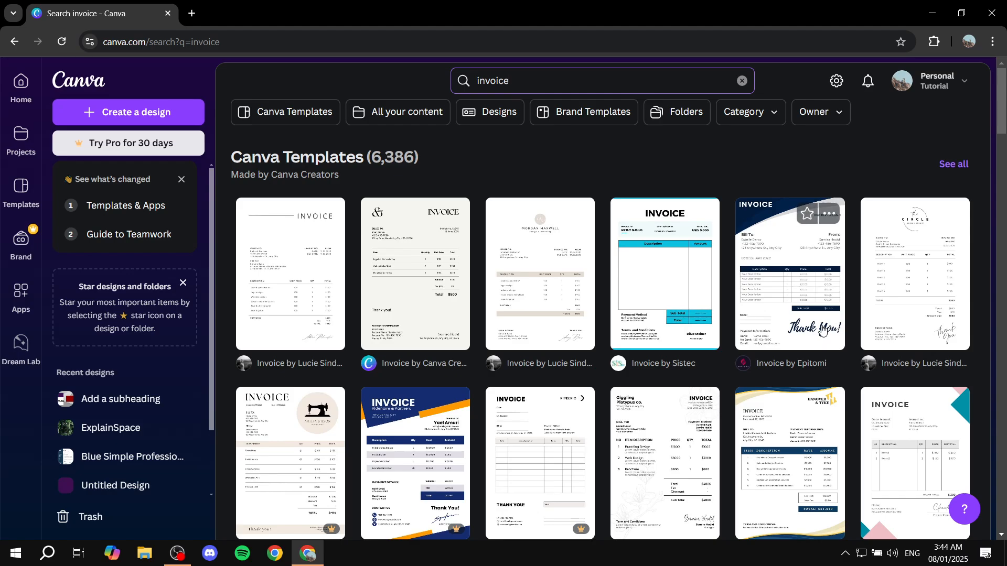
pyautogui.click(790, 266)
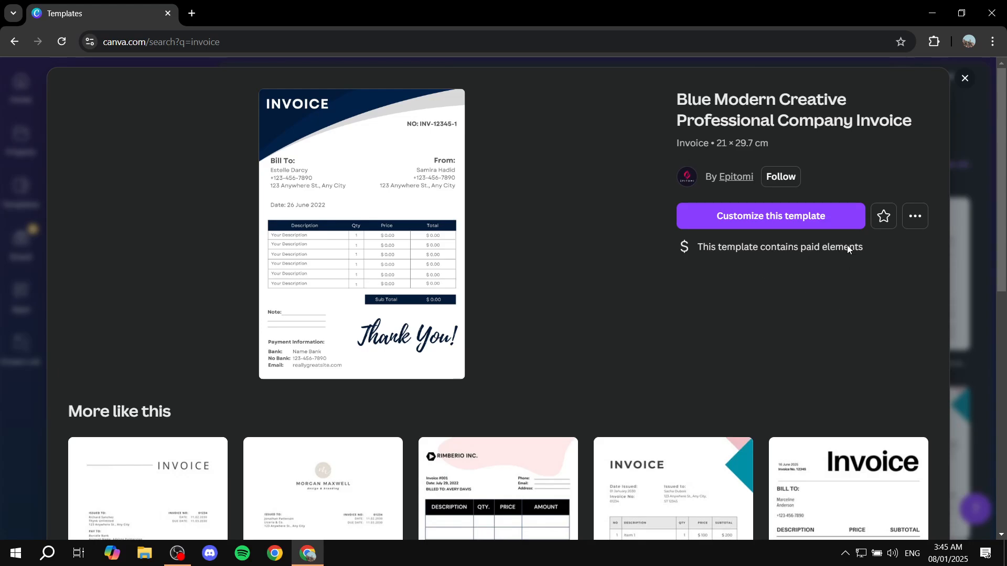
pyautogui.click(964, 79)
# - Choose the Brown Abstract Minimalist Restaurant Invoice template and open it for customization
pyautogui.scroll(-5, 839, 233)
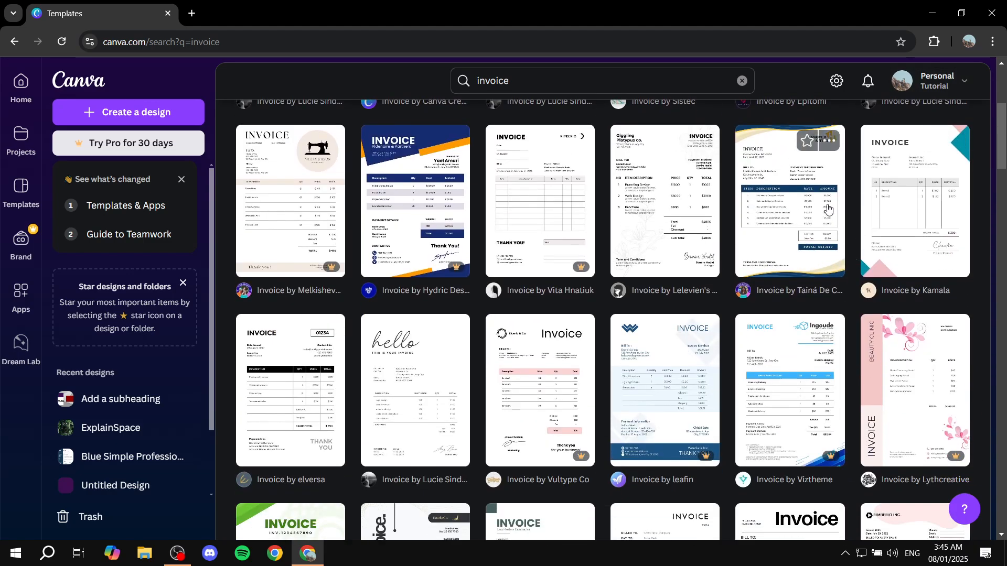
pyautogui.click(827, 210)
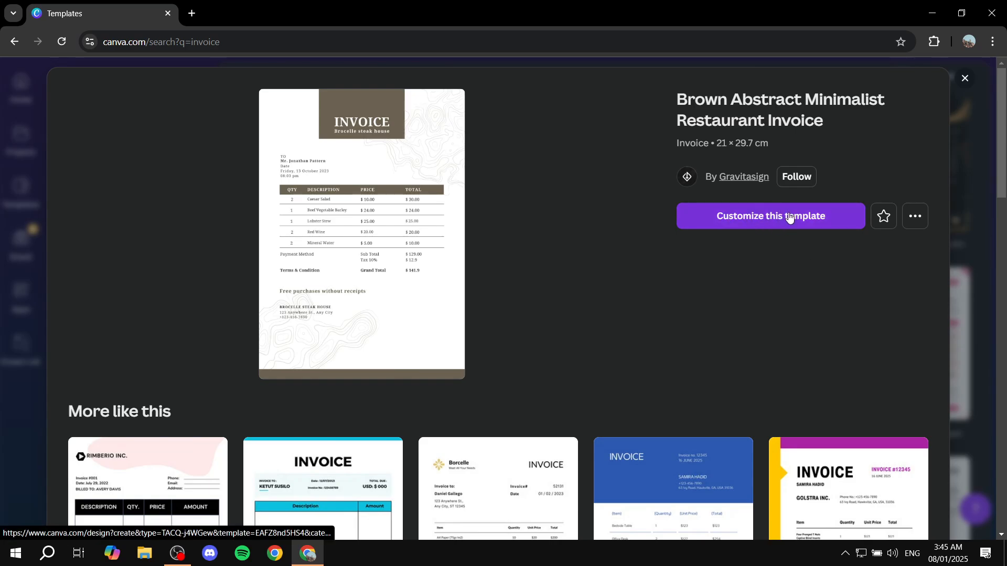
pyautogui.click(771, 226)
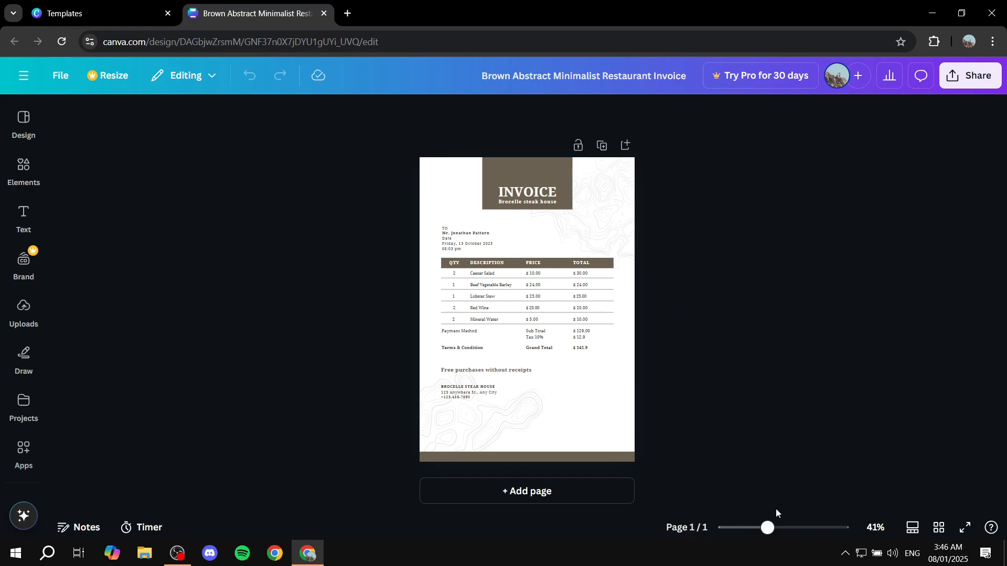
# - Examine the invoice template enlarged, from the header block down through the item table to the footer
pyautogui.moveTo(767, 529); pyautogui.dragTo(787, 534)
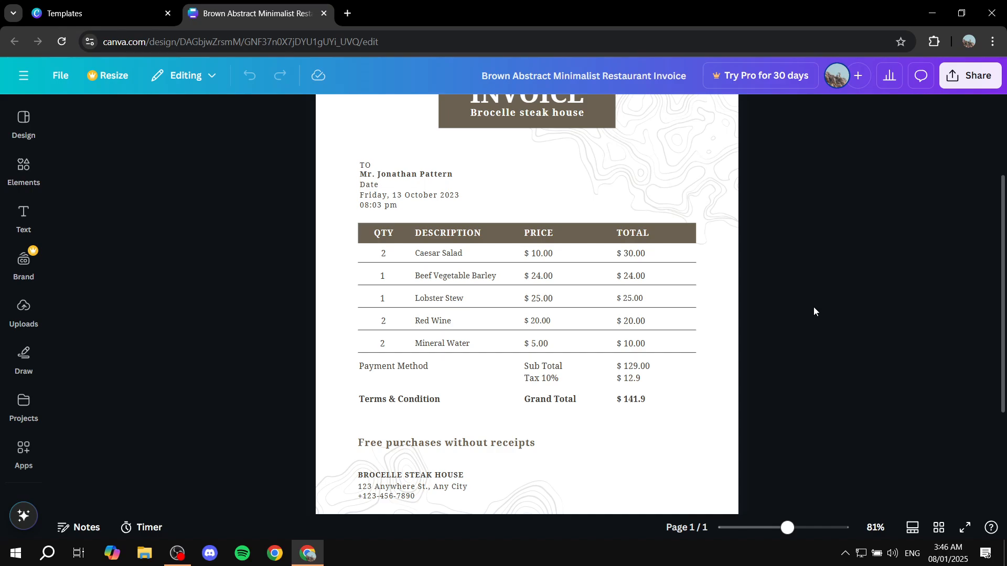
pyautogui.scroll(3, 814, 307)
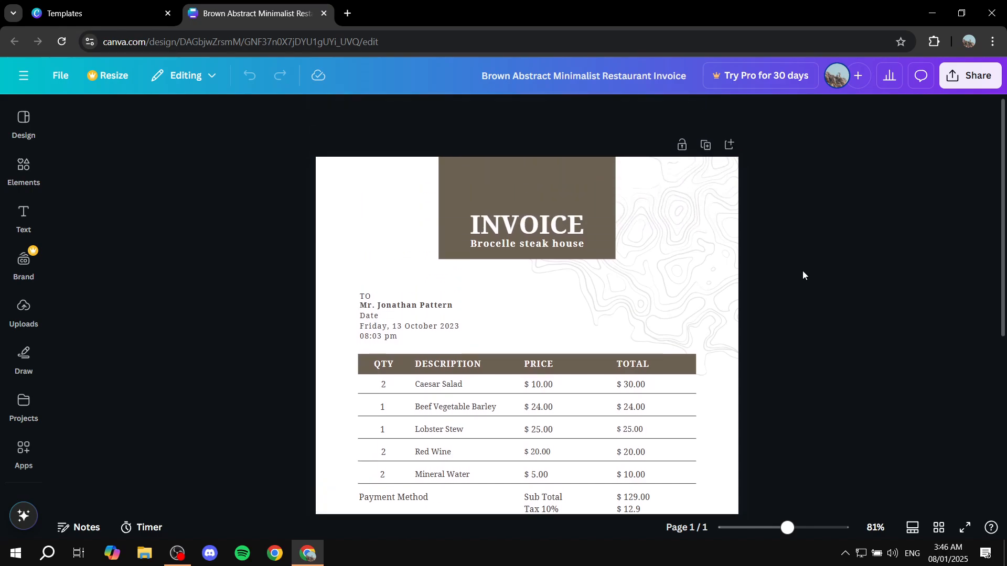
pyautogui.scroll(-5, 803, 272)
pyautogui.scroll(5, 803, 271)
pyautogui.scroll(-5, 803, 272)
pyautogui.scroll(5, 803, 275)
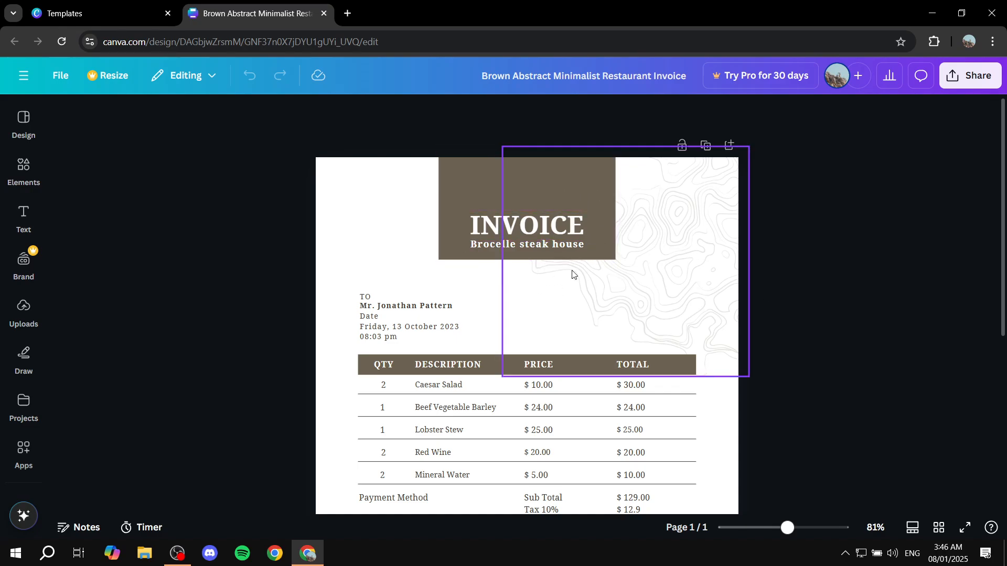
pyautogui.scroll(-5, 663, 261)
pyautogui.scroll(5, 521, 328)
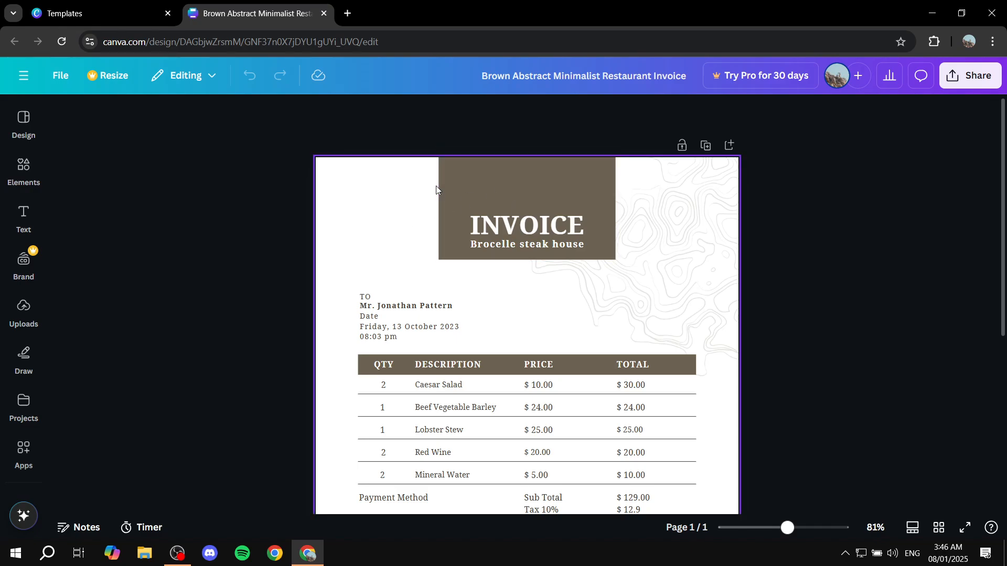
# - Try deleting the brown header block with the INVOICE title, and undo the deletion
pyautogui.click(531, 190)
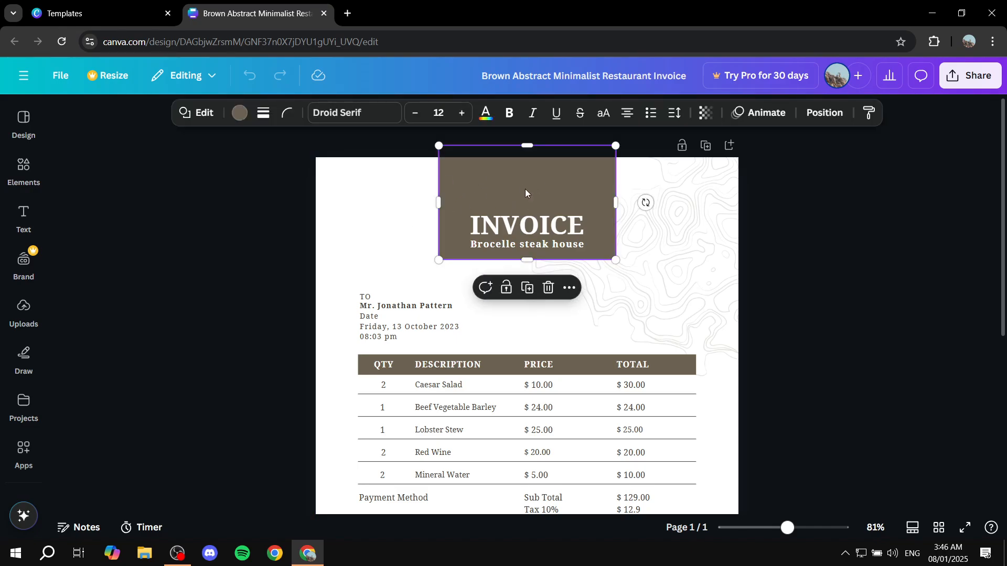
pyautogui.press('Delete')
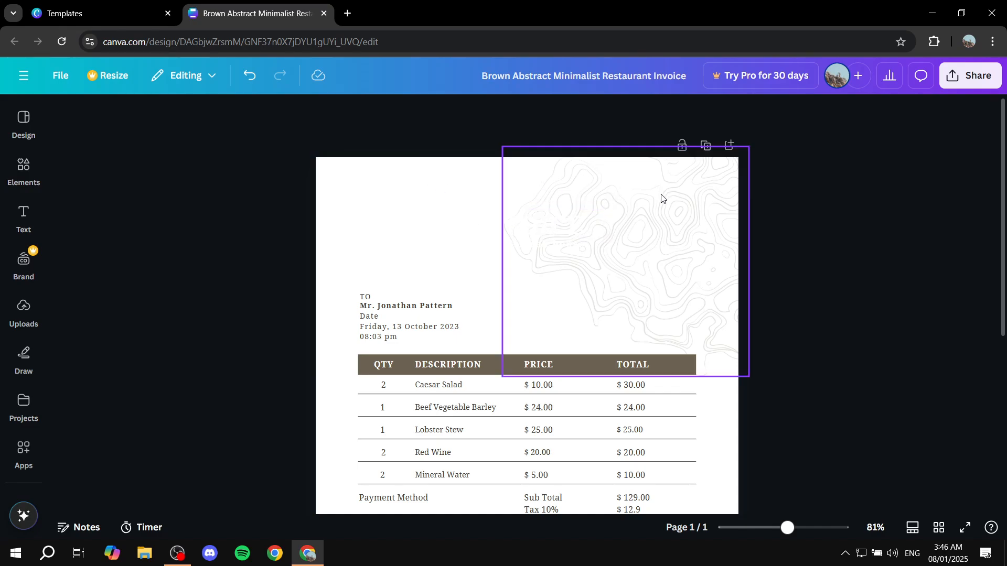
pyautogui.hotkey('ctrl', 'z')
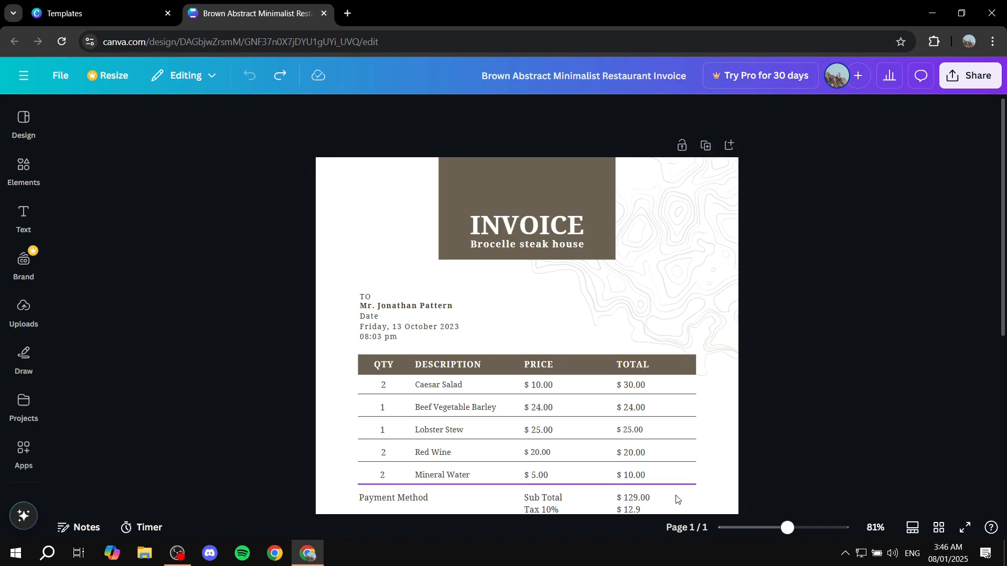
# - Delete the "Brocelle steak house" subtitle under the INVOICE title
pyautogui.click(541, 243)
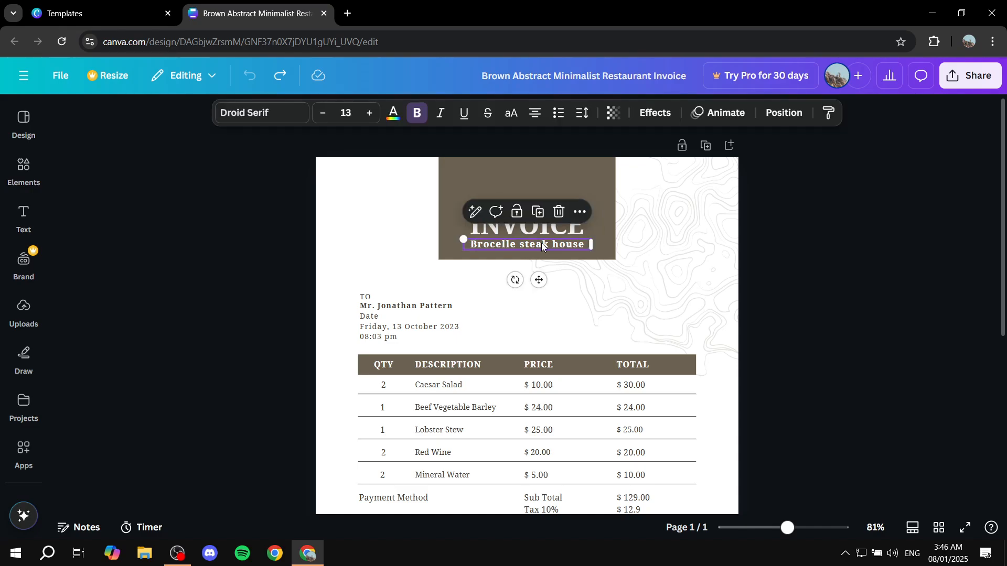
pyautogui.click(559, 212)
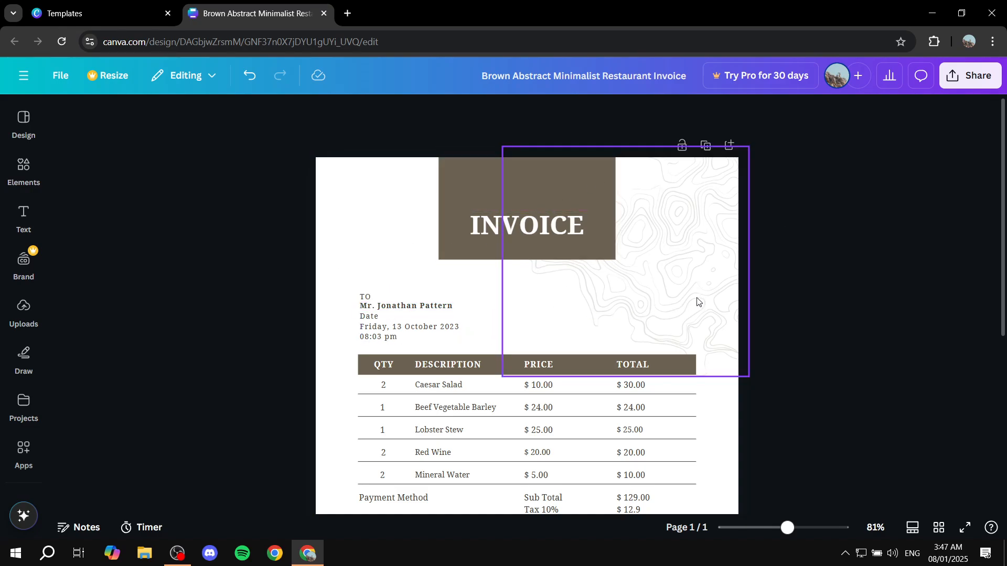
# - Replace the recipient's name under TO with "Add your own text"
pyautogui.scroll(-3, 698, 301)
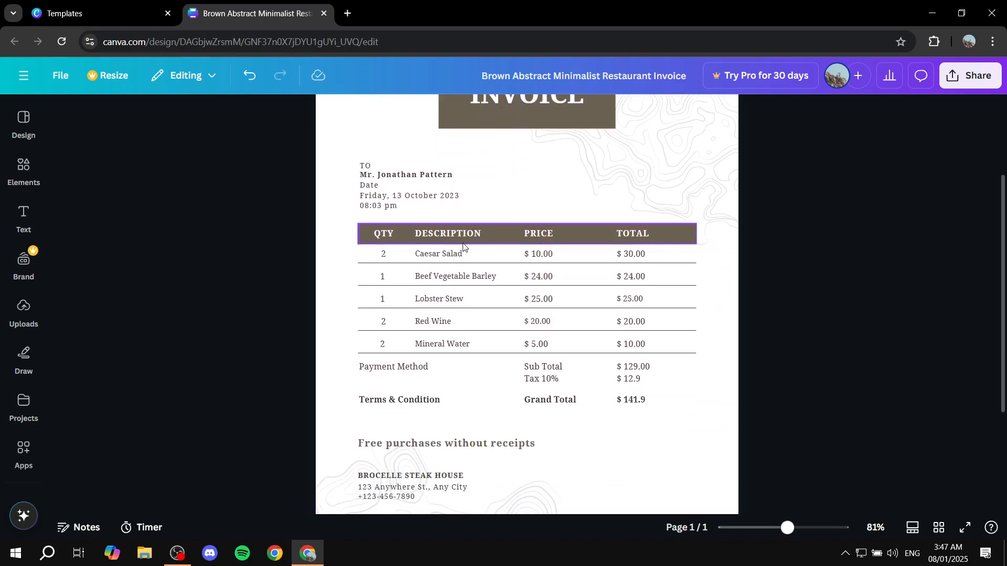
pyautogui.keyDown('ctrl'); pyautogui.scroll(4, 463, 246); pyautogui.keyUp('ctrl')
pyautogui.scroll(1, 611, 392)
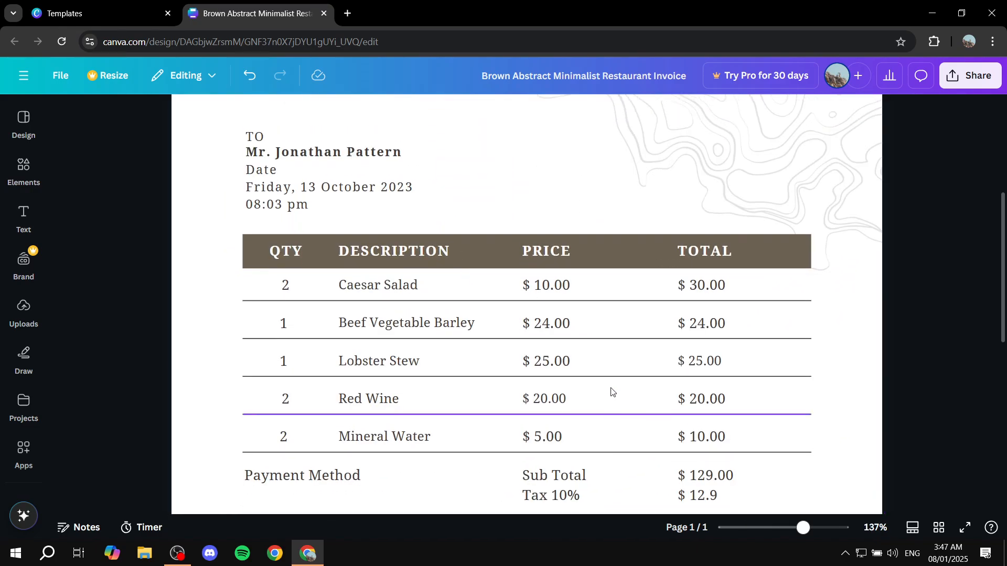
pyautogui.scroll(2, 611, 392)
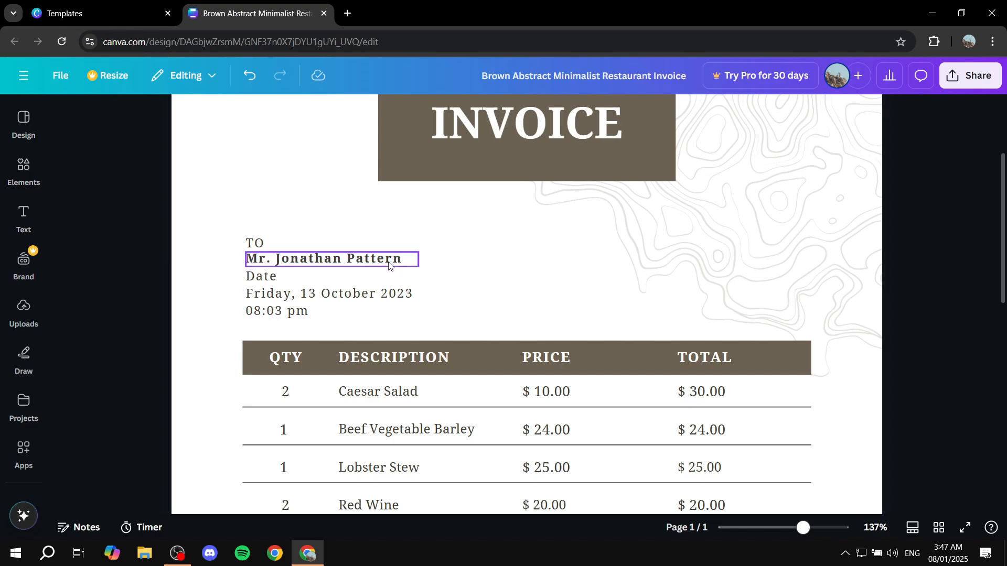
pyautogui.doubleClick(360, 258)
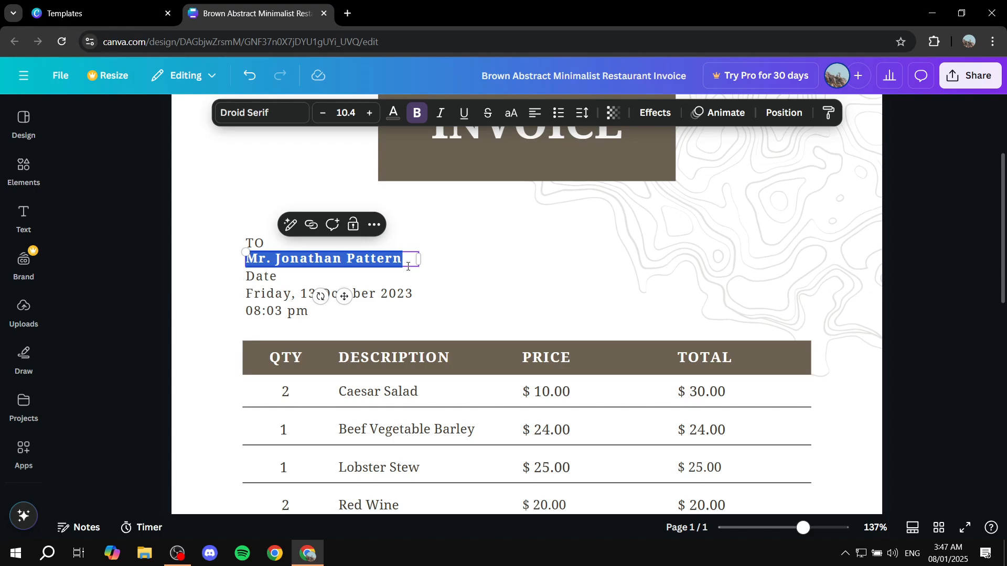
pyautogui.press('BackSpace')
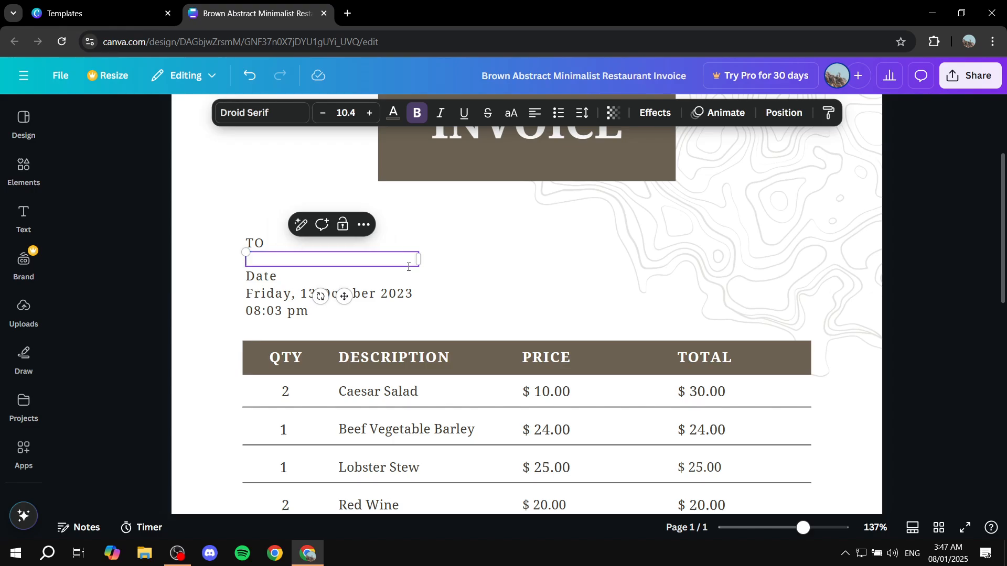
pyautogui.write('Add your own text')
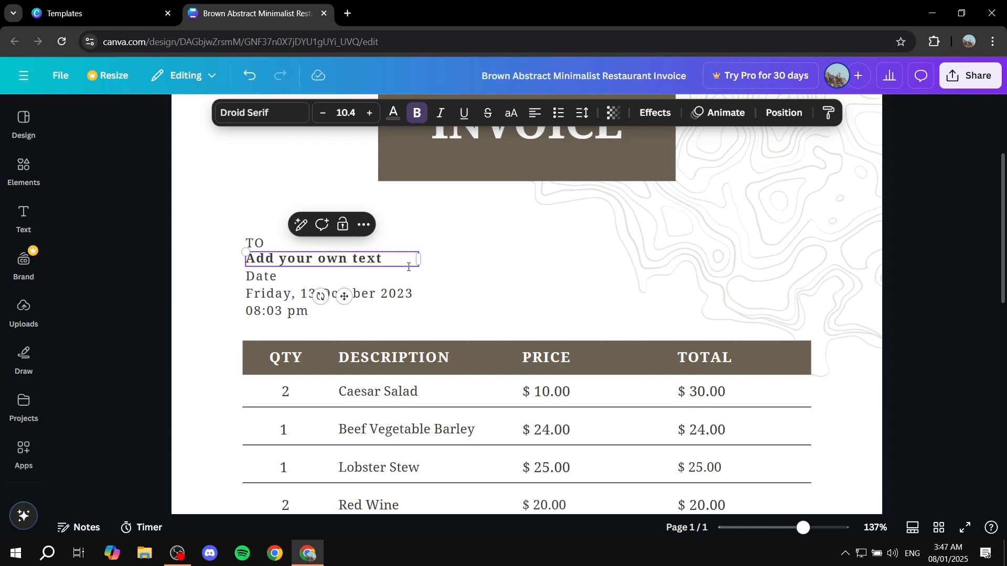
pyautogui.click(470, 260)
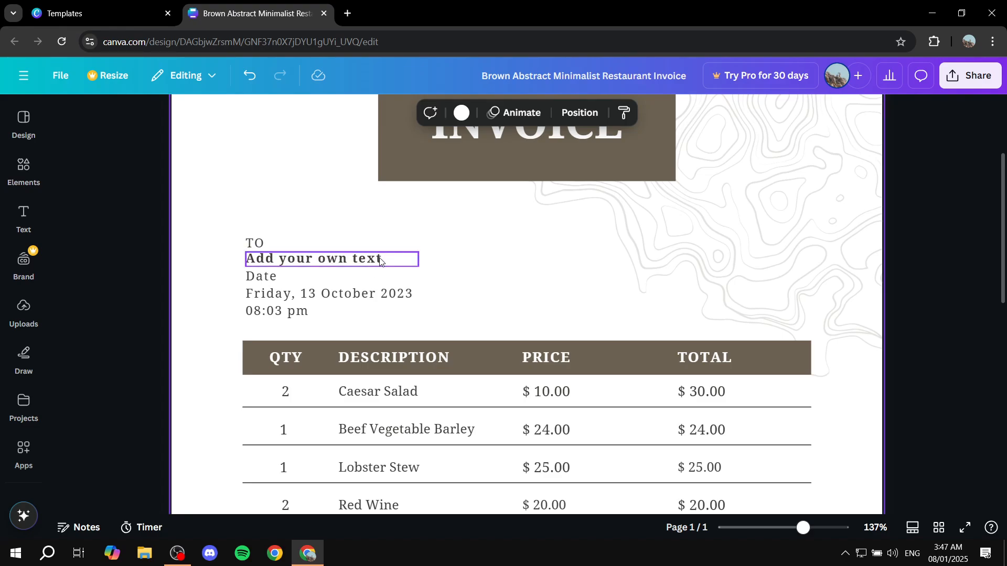
# - Change the year in the invoice's date line to 2025
pyautogui.click(331, 309)
pyautogui.doubleClick(330, 310)
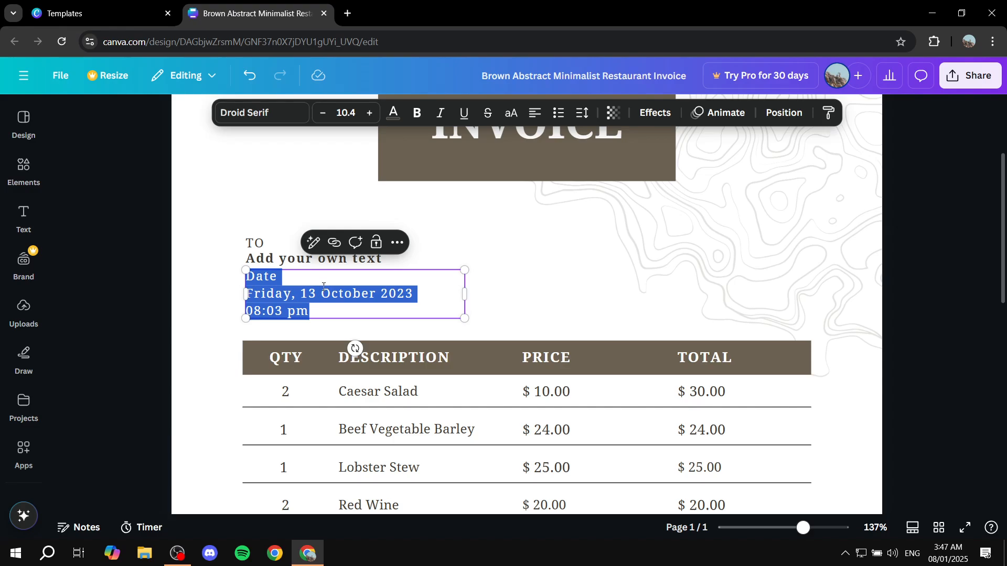
pyautogui.click(330, 311)
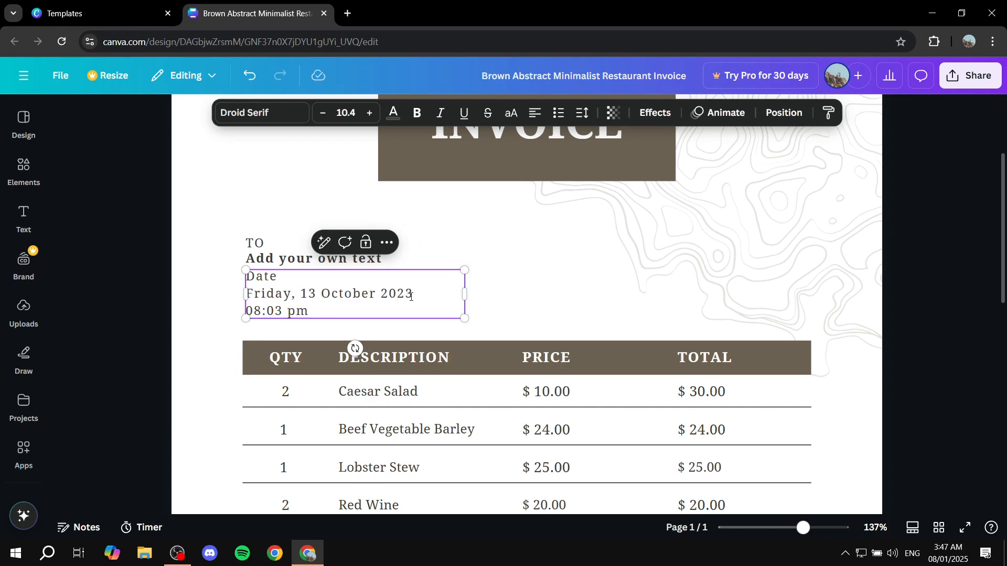
pyautogui.press('BackSpace')
pyautogui.write('5')
pyautogui.moveTo(310, 313); pyautogui.dragTo(246, 312)
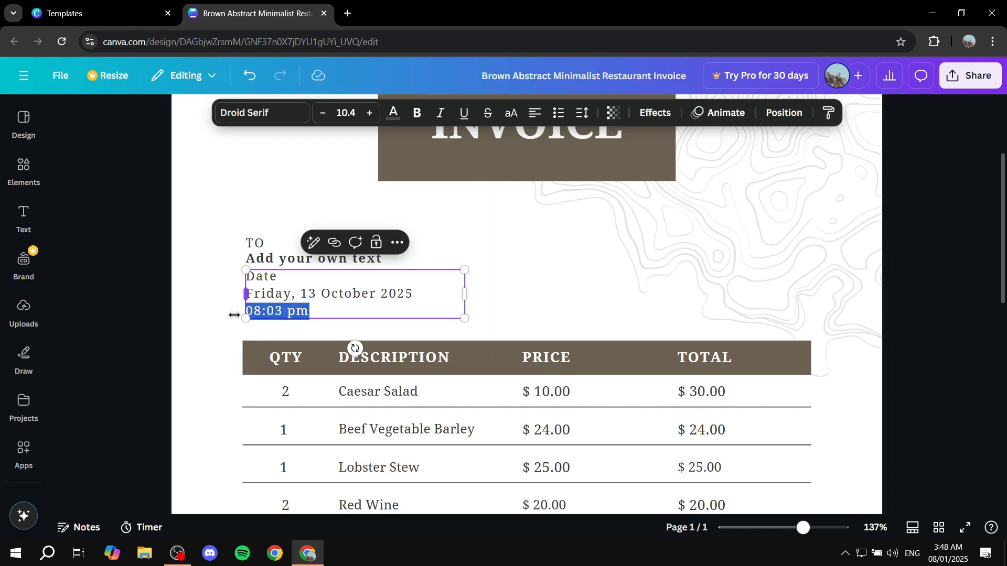
pyautogui.click(128, 327)
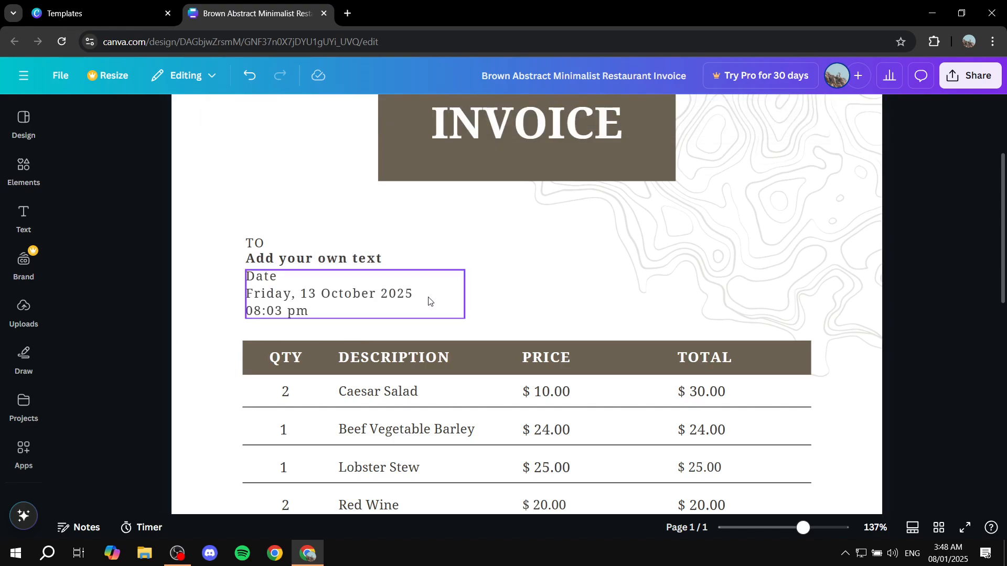
# - Make all three lines of the date and time text block bold
pyautogui.click(406, 305)
pyautogui.click(350, 306)
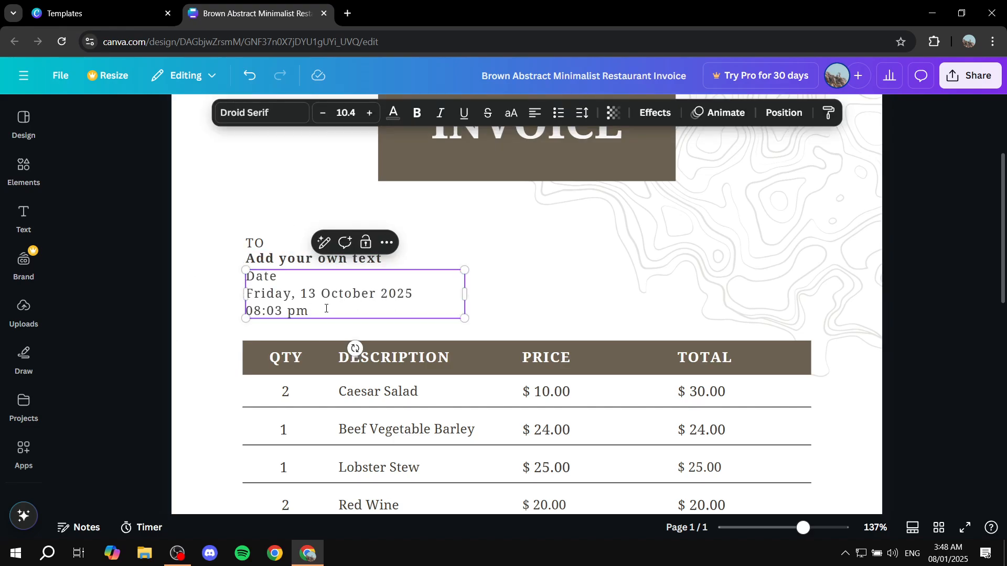
pyautogui.moveTo(326, 309); pyautogui.dragTo(250, 278)
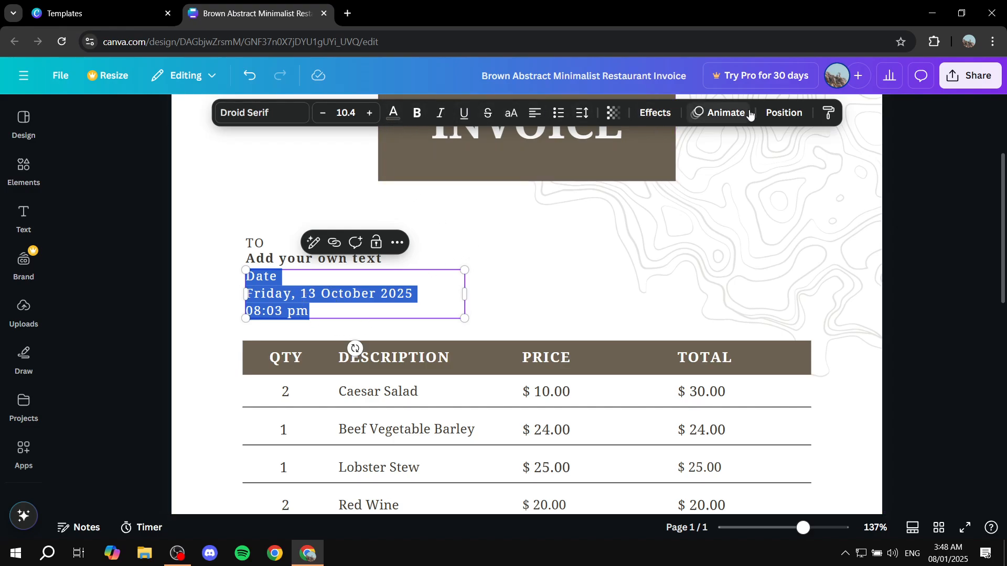
pyautogui.click(422, 115)
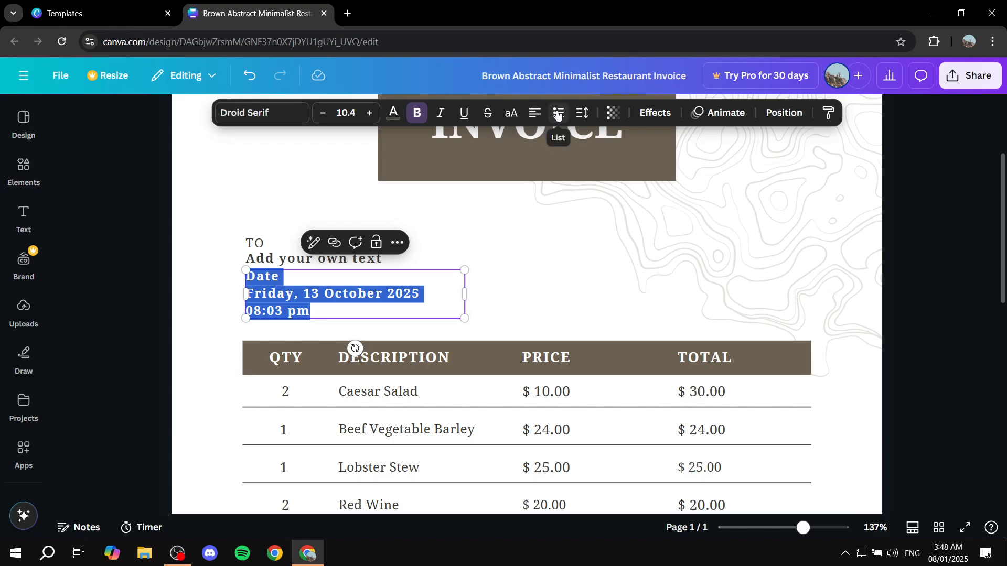
# - Recolor the date block with the document's brown and apply that change to all dark gray text in the design
pyautogui.click(395, 113)
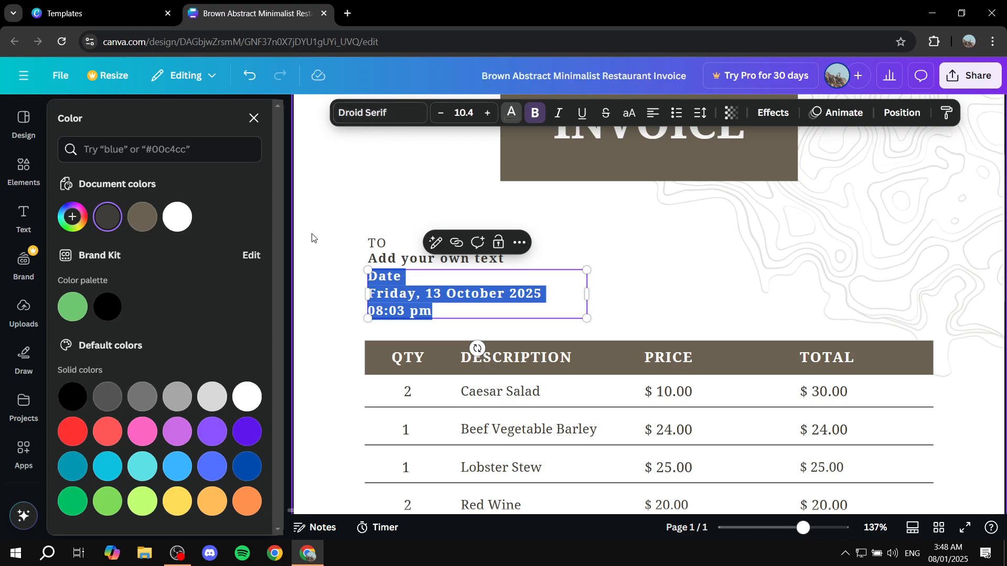
pyautogui.click(142, 219)
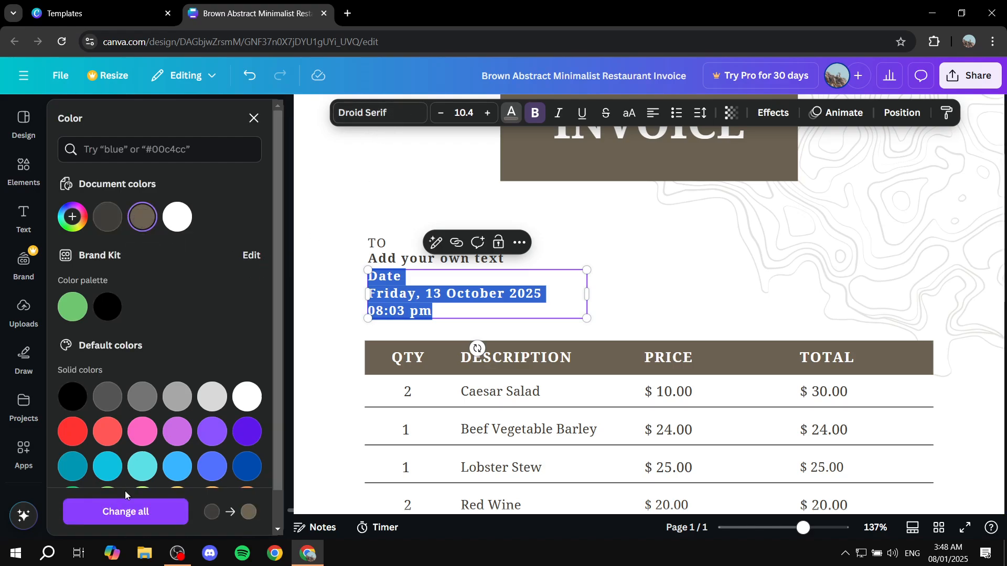
pyautogui.click(127, 511)
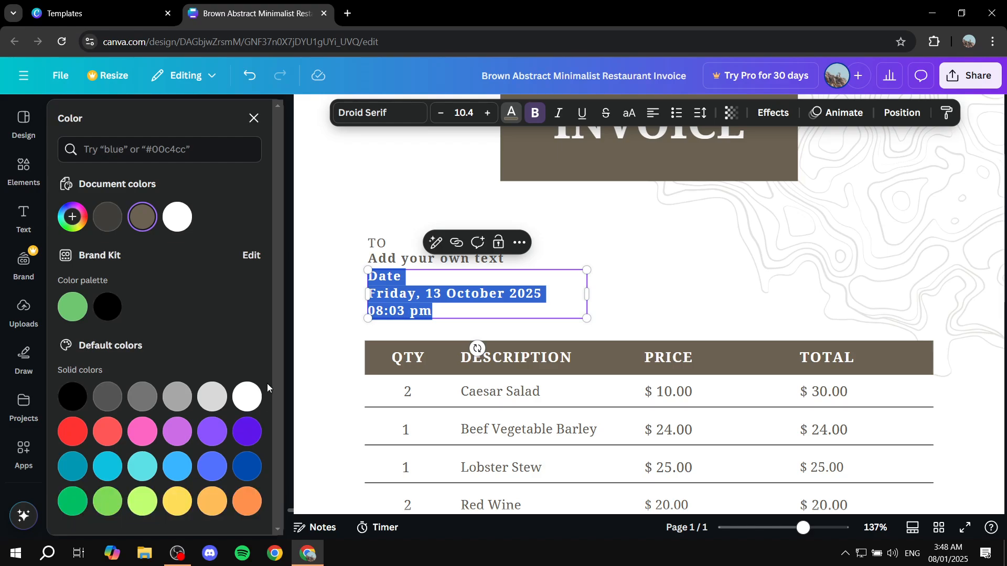
pyautogui.click(318, 303)
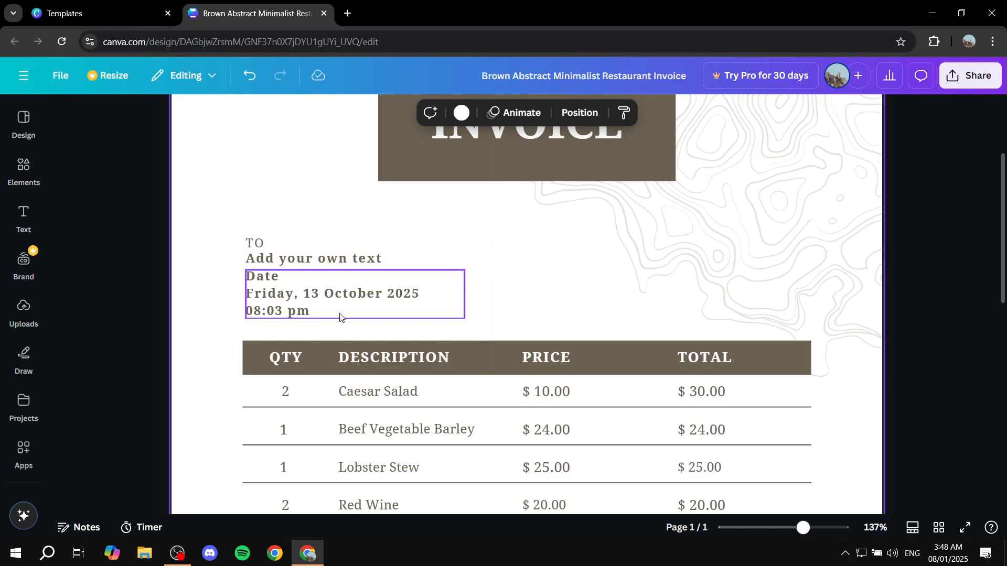
pyautogui.scroll(-3, 327, 235)
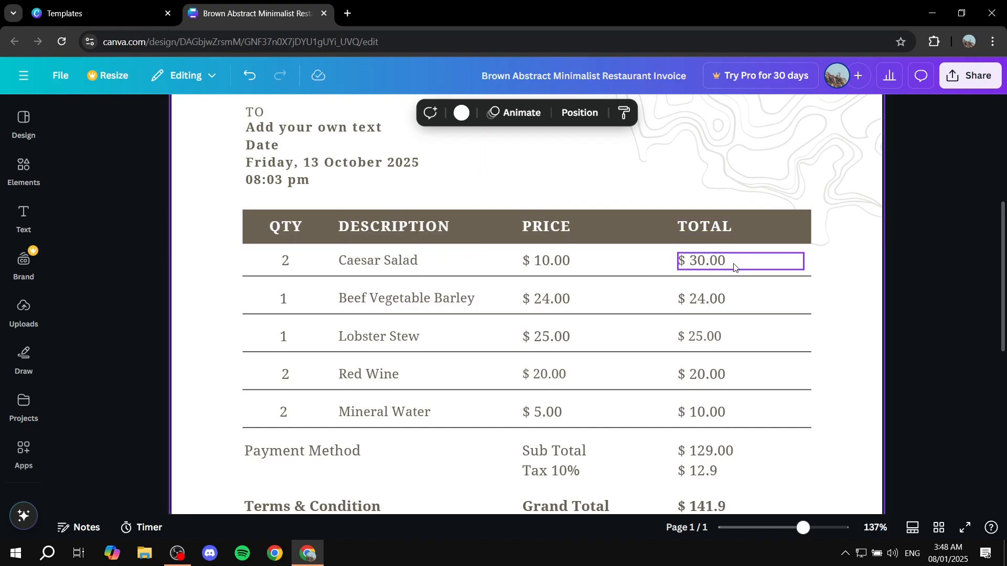
pyautogui.doubleClick(718, 262)
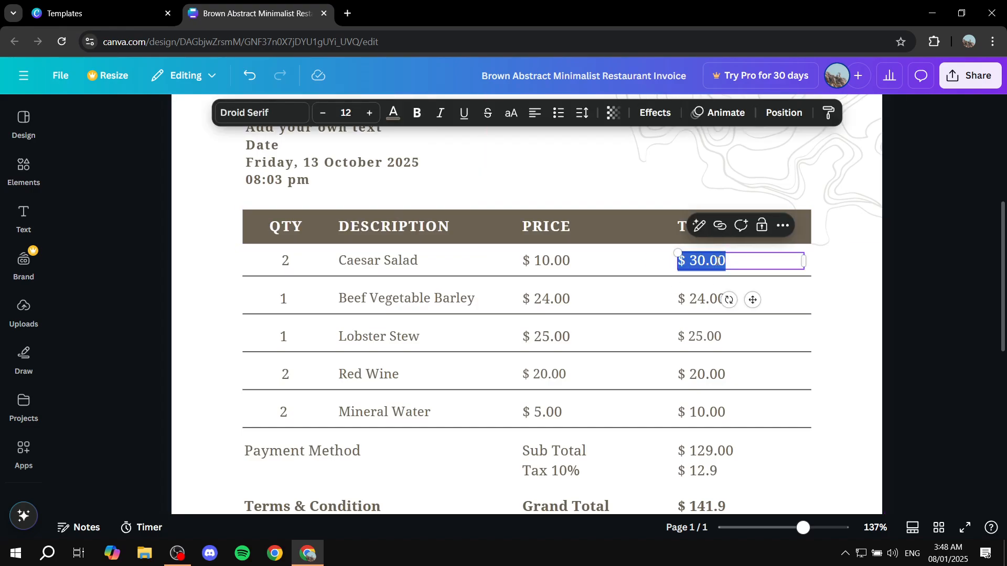
pyautogui.click(890, 263)
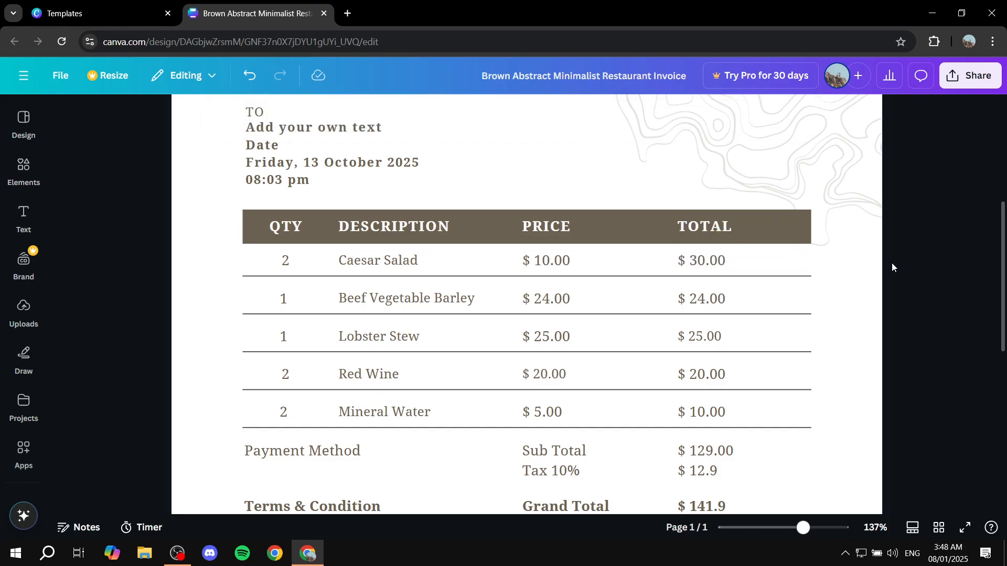
# - Group the payment, totals and footer elements below the item table and move the group down to make room for another row
pyautogui.scroll(-6, 802, 291)
pyautogui.scroll(4, 787, 290)
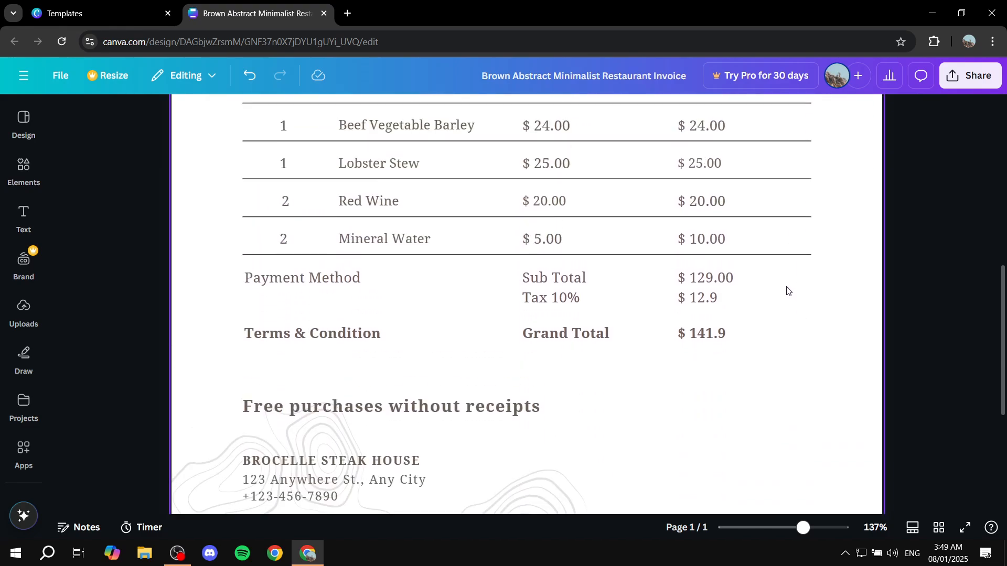
pyautogui.keyDown('ctrl'); pyautogui.scroll(-5, 675, 268); pyautogui.keyUp('ctrl')
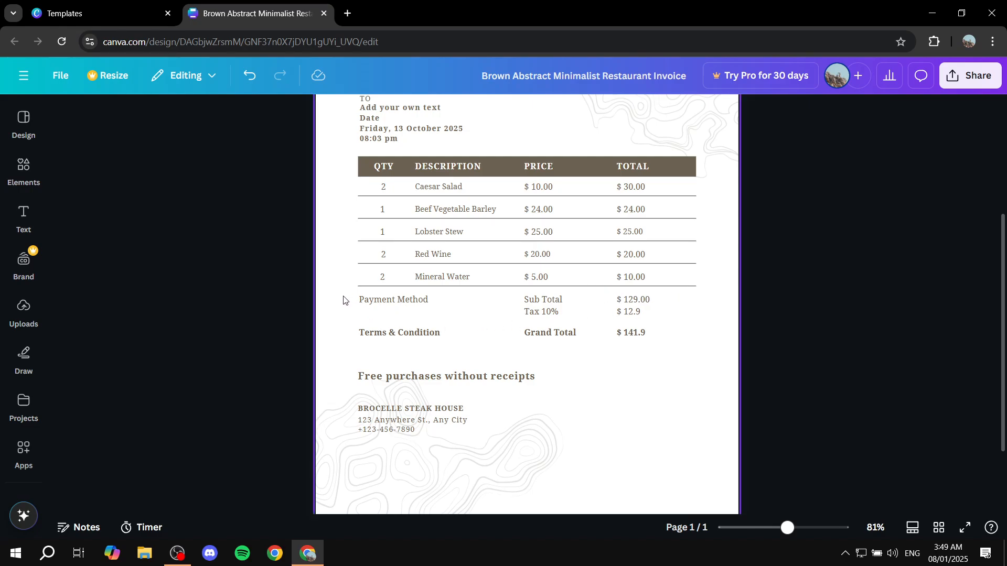
pyautogui.moveTo(344, 299); pyautogui.dragTo(664, 425)
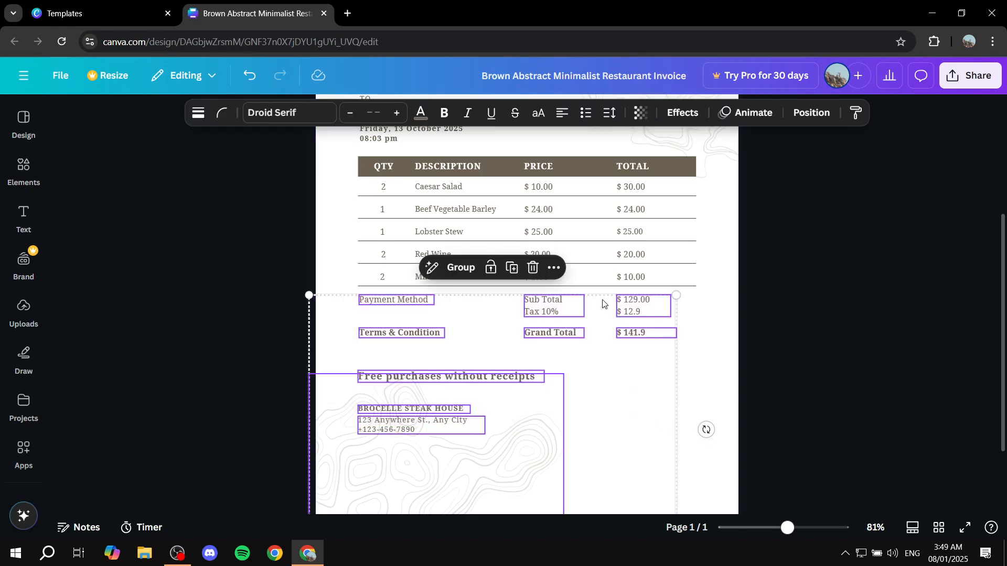
pyautogui.click(464, 269)
pyautogui.moveTo(632, 314); pyautogui.dragTo(638, 336)
pyautogui.moveTo(639, 344); pyautogui.dragTo(637, 348)
pyautogui.click(699, 371)
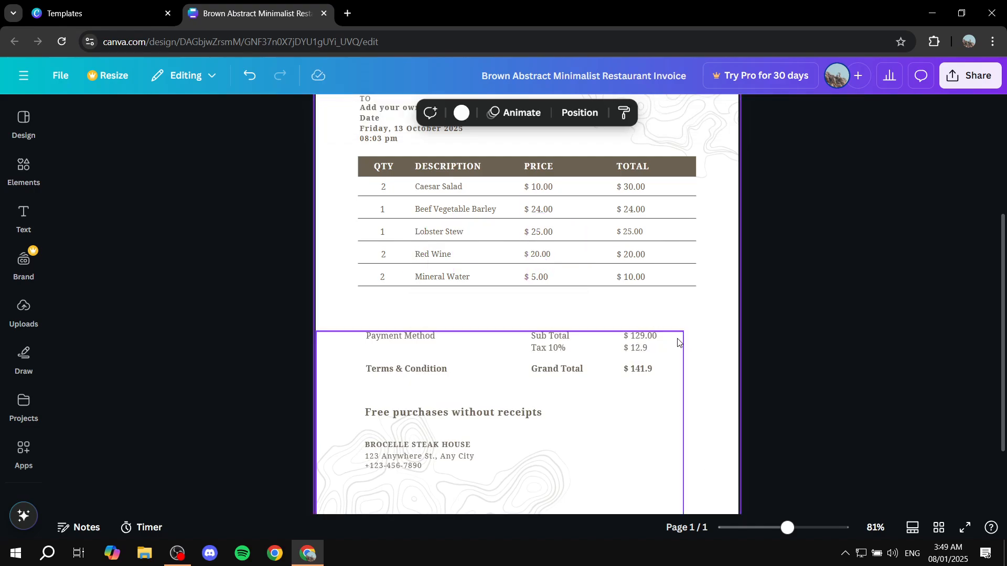
# - Duplicate the Mineral Water row's quantity and place the copy below the table's last line in the QTY column
pyautogui.keyDown('ctrl'); pyautogui.scroll(5, 537, 339); pyautogui.keyUp('ctrl')
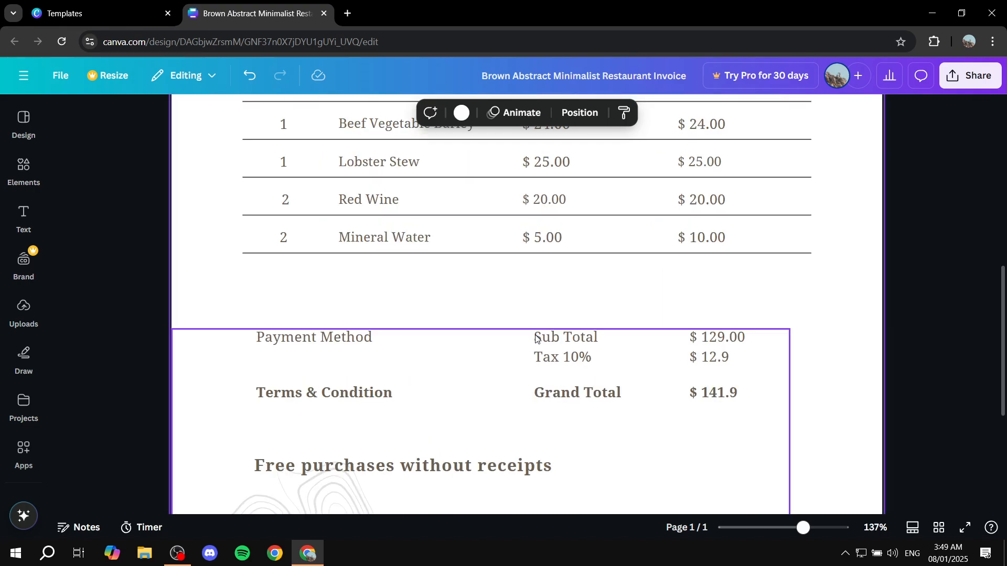
pyautogui.scroll(2, 395, 251)
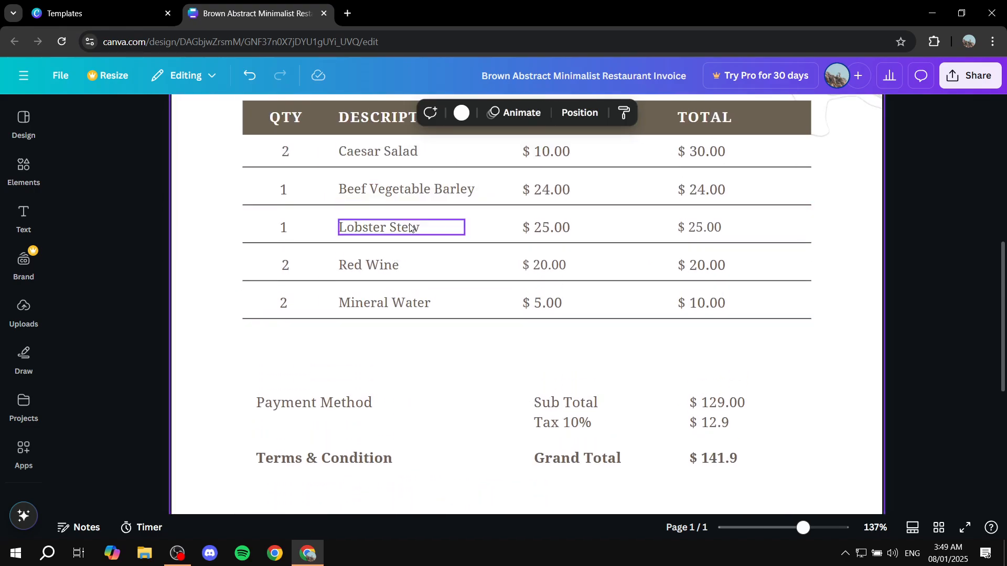
pyautogui.click(285, 303)
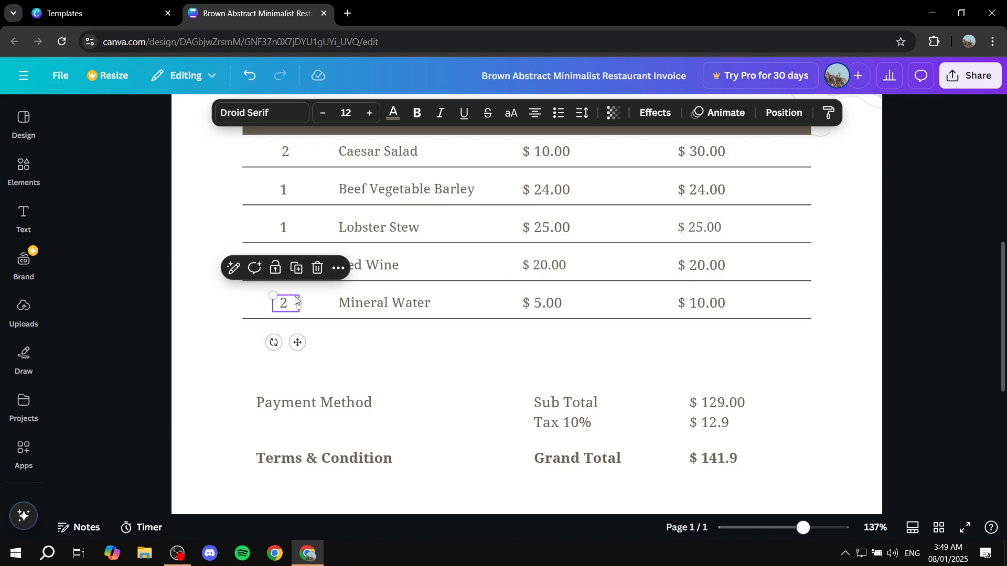
pyautogui.click(435, 328)
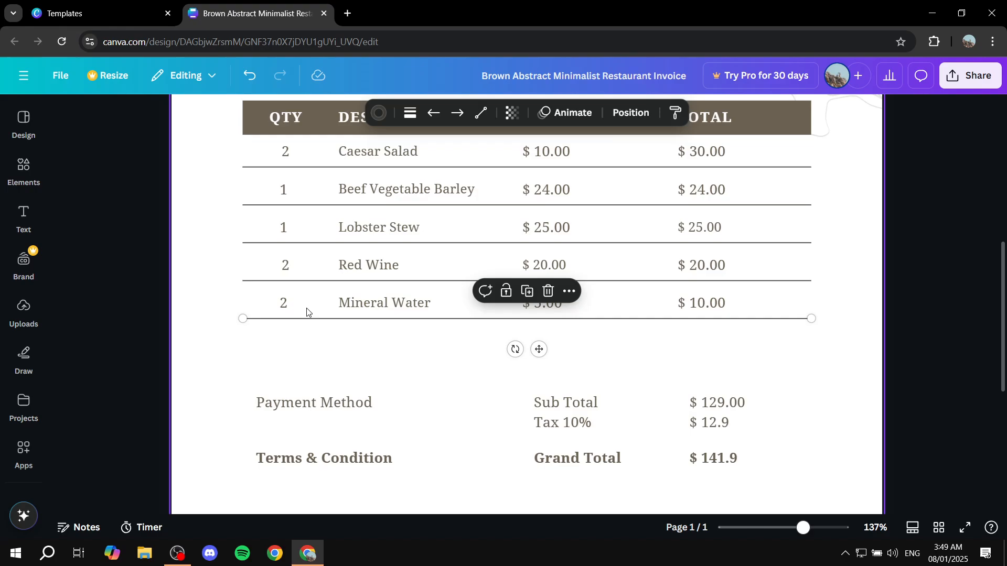
pyautogui.click(288, 308)
pyautogui.hotkey('ctrl', 'd')
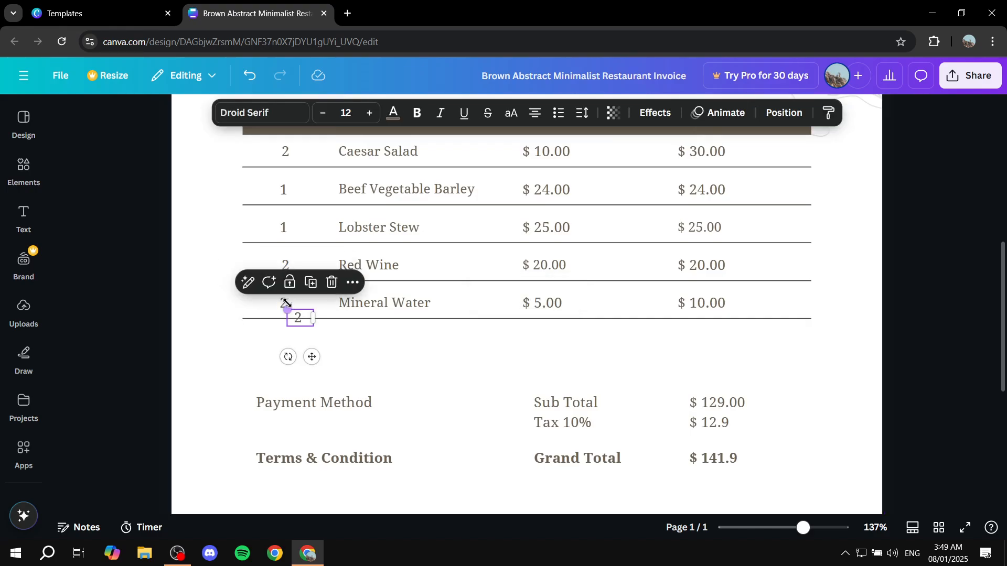
pyautogui.moveTo(302, 327)
pyautogui.mouseDown()
pyautogui.moveTo(286, 344)
pyautogui.moveTo(286, 335)
pyautogui.mouseUp()
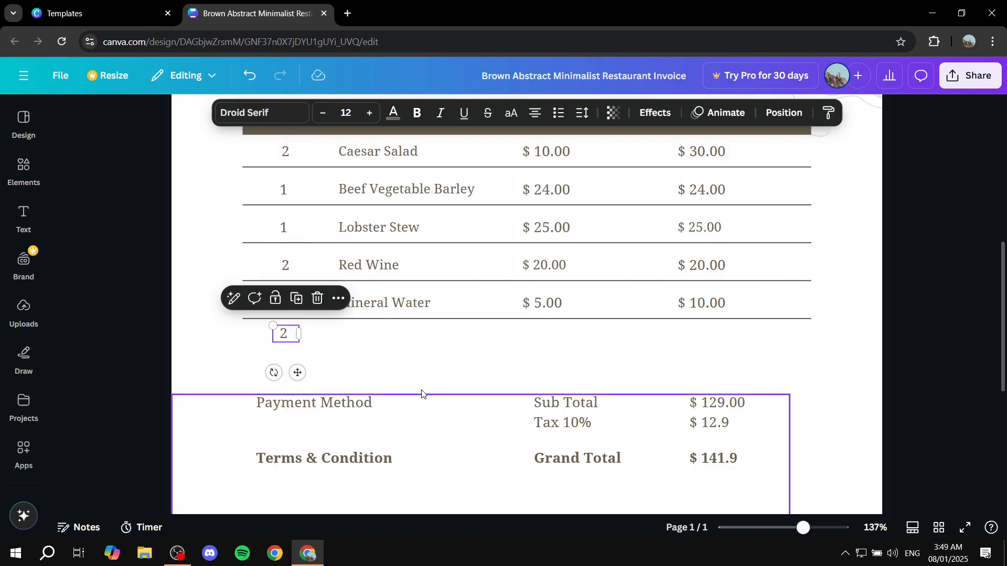
pyautogui.click(372, 353)
# - Duplicate the "Mineral Water" description and place the copy in the new row beside the duplicated quantity
pyautogui.click(375, 309)
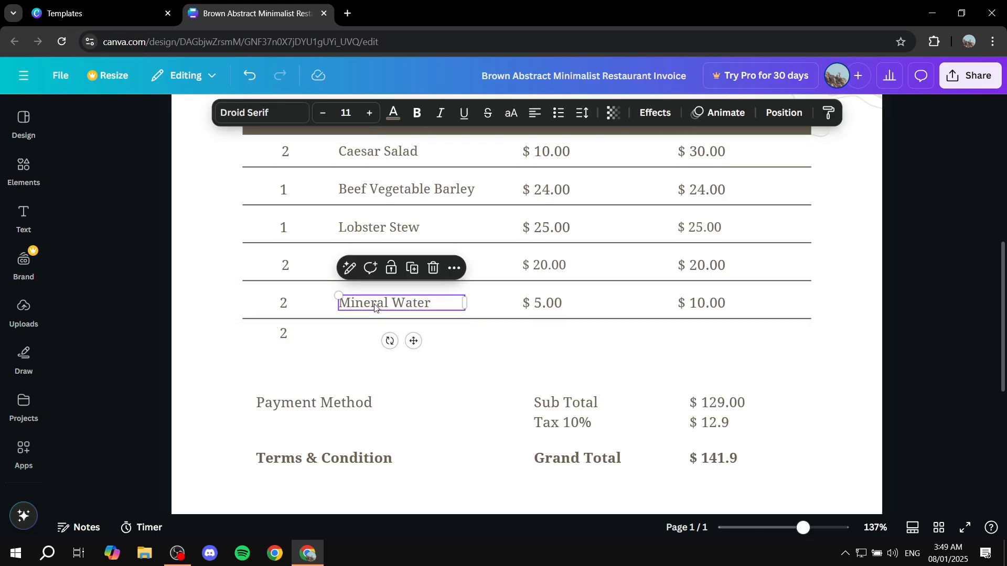
pyautogui.click(455, 269)
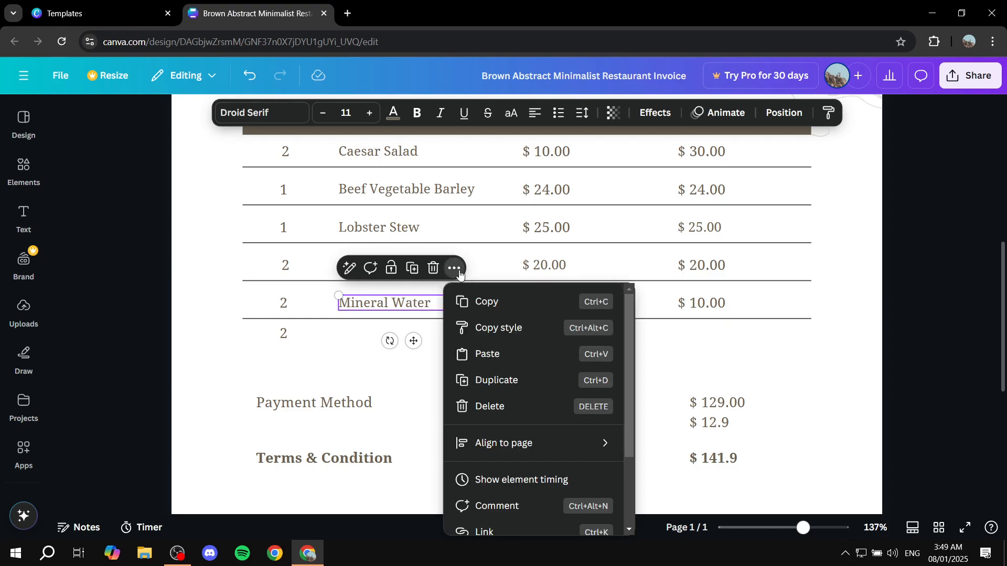
pyautogui.click(503, 382)
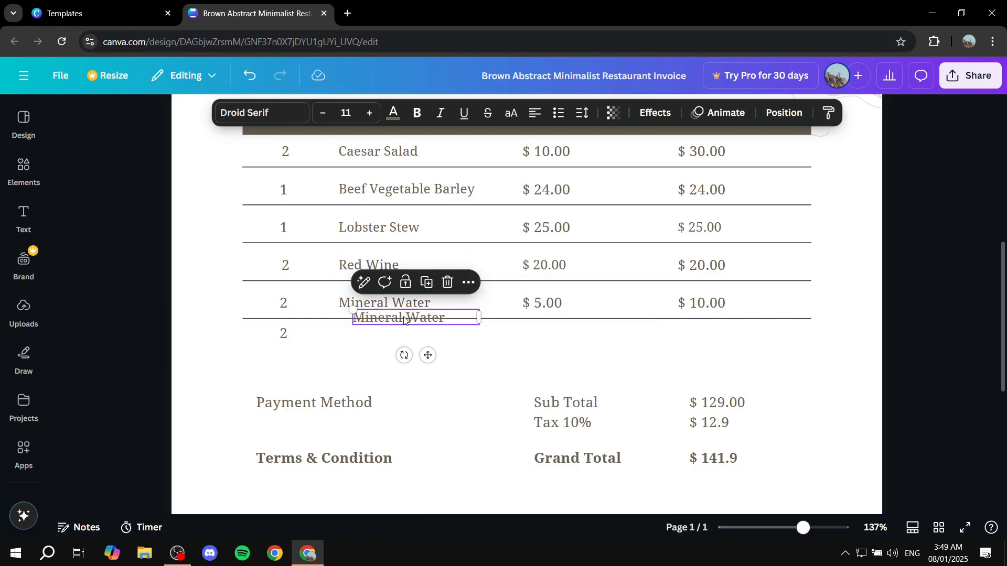
pyautogui.moveTo(404, 320); pyautogui.dragTo(388, 335)
pyautogui.click(395, 352)
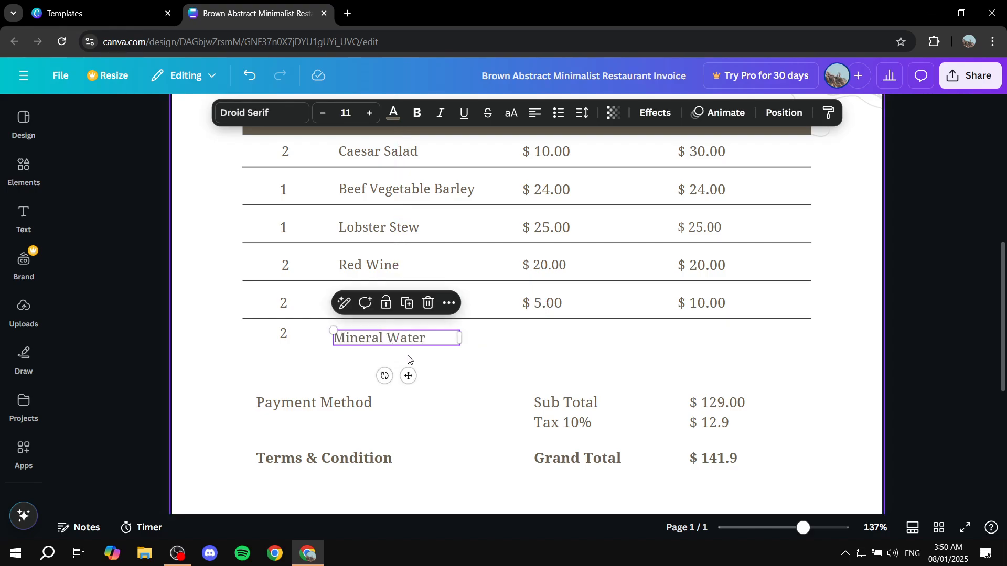
# - Duplicate the Mineral Water row's $ 5.00 price and $ 10.00 total and place both copies in the new row under their columns
pyautogui.click(531, 307)
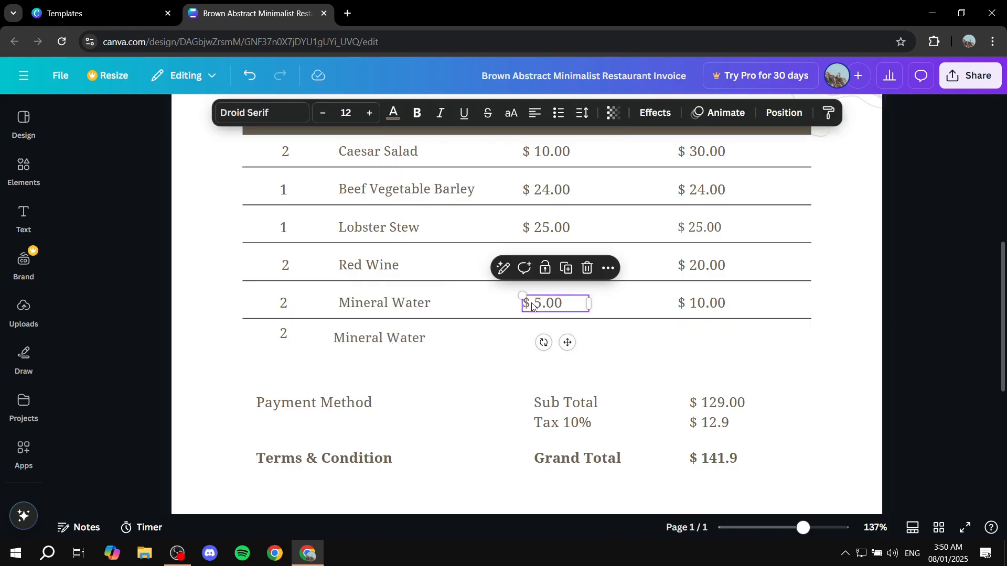
pyautogui.hotkey('ctrl', 'd')
pyautogui.moveTo(559, 326); pyautogui.dragTo(543, 338)
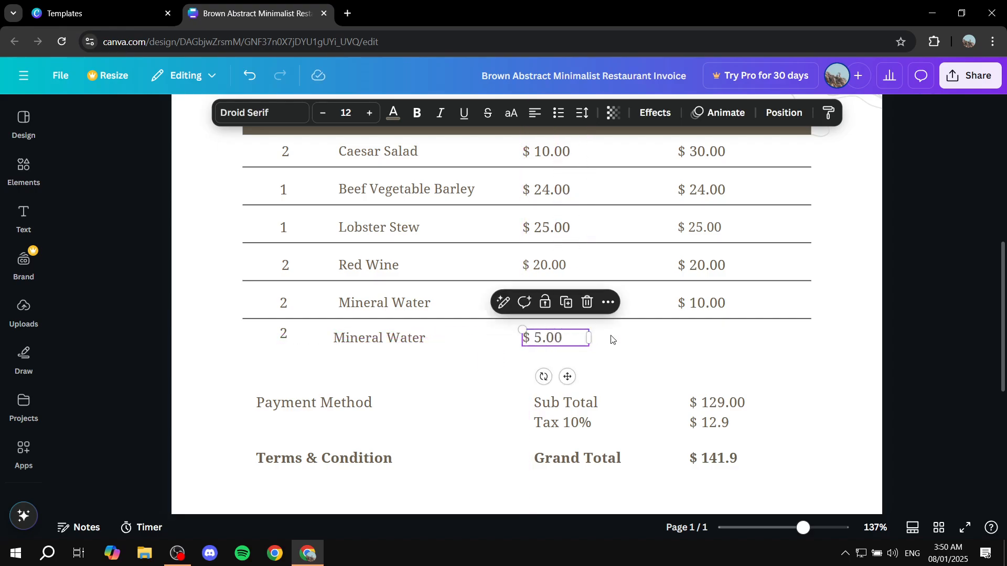
pyautogui.click(704, 304)
pyautogui.hotkey('ctrl', 'd')
pyautogui.moveTo(733, 318); pyautogui.dragTo(718, 338)
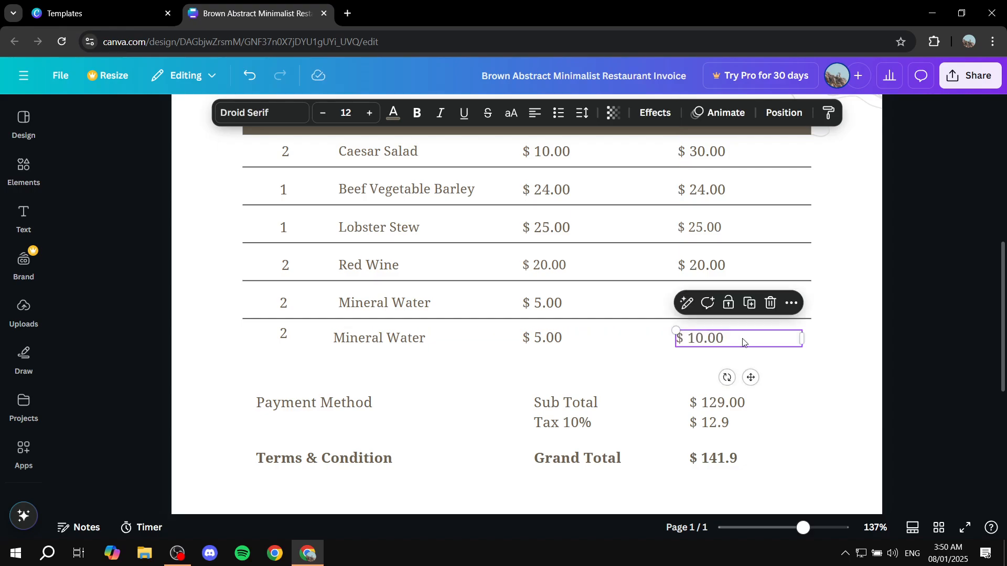
# - Duplicate the table's last separator line and place the copy directly beneath the new item row
pyautogui.click(580, 321)
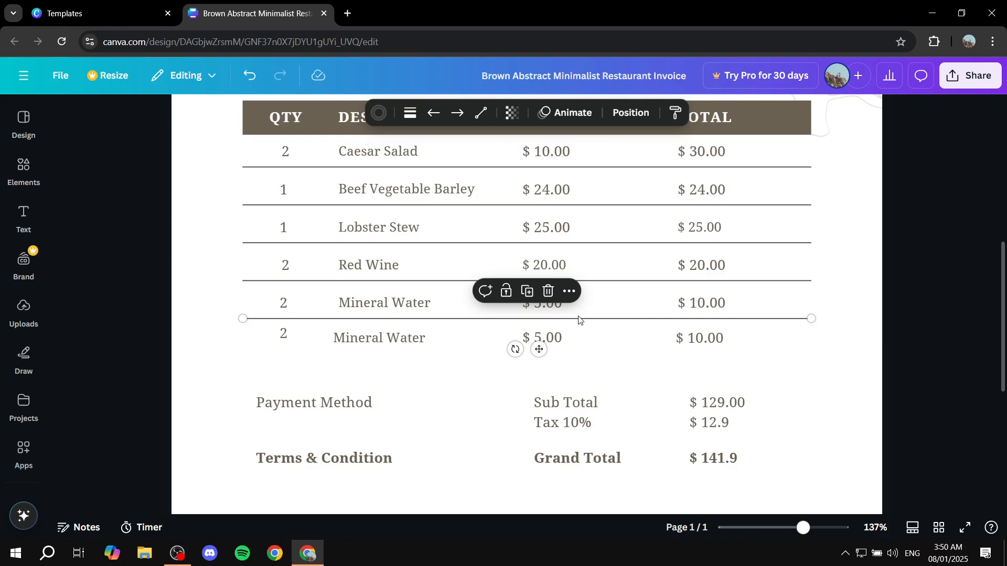
pyautogui.hotkey('ctrl', 'd')
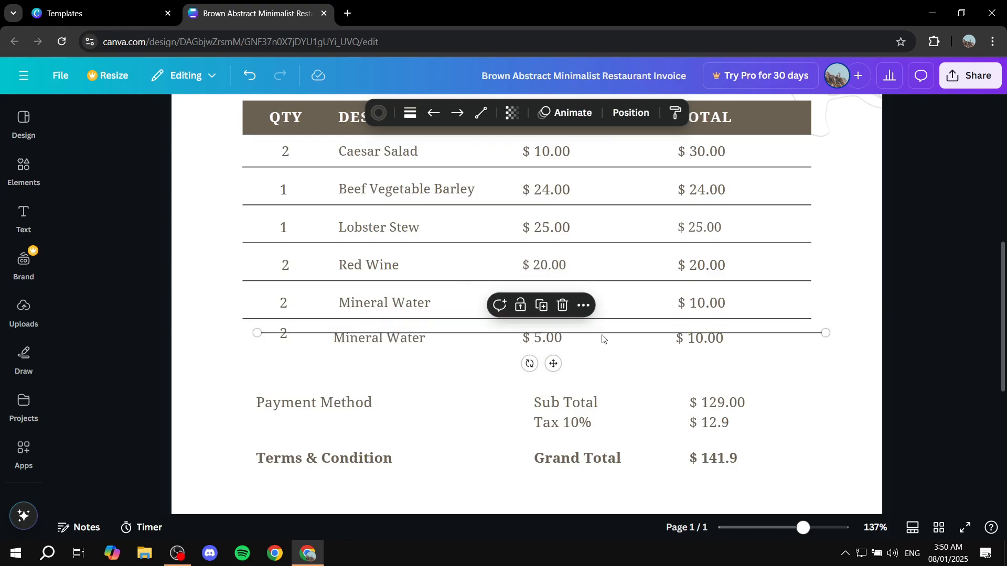
pyautogui.moveTo(602, 339); pyautogui.dragTo(587, 355)
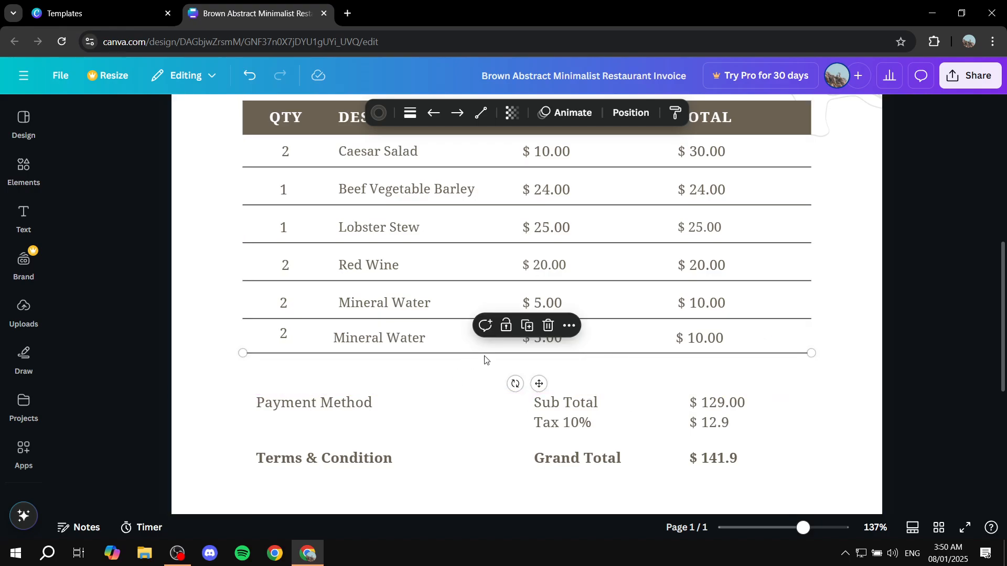
# - Move the grouped payment, totals and footer block slightly up and to the right, closer to the item table
pyautogui.scroll(-3, 828, 322)
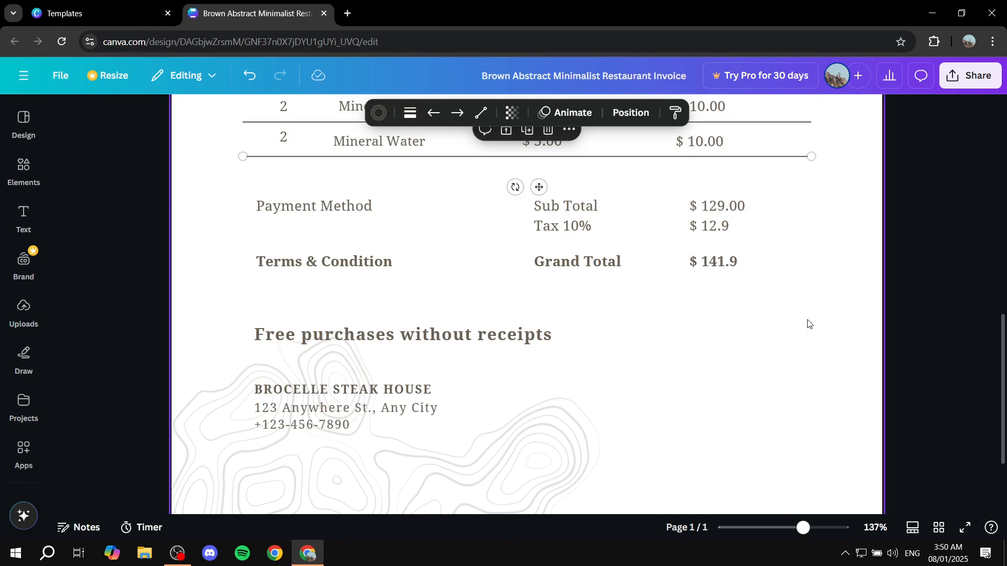
pyautogui.keyDown('ctrl'); pyautogui.scroll(-5, 808, 323); pyautogui.keyUp('ctrl')
pyautogui.click(793, 338)
pyautogui.scroll(1, 747, 357)
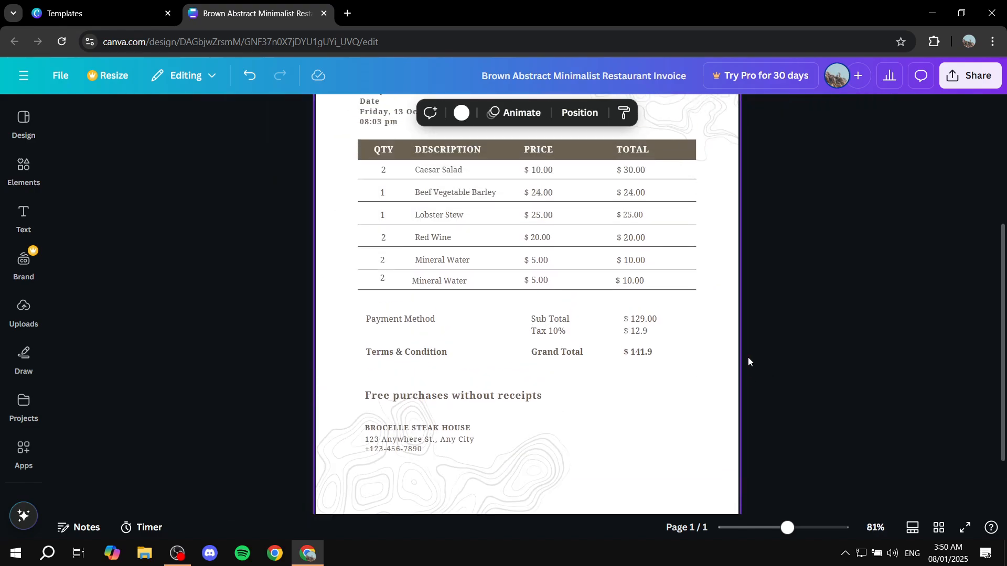
pyautogui.scroll(1, 747, 355)
pyautogui.scroll(-2, 661, 372)
pyautogui.click(580, 391)
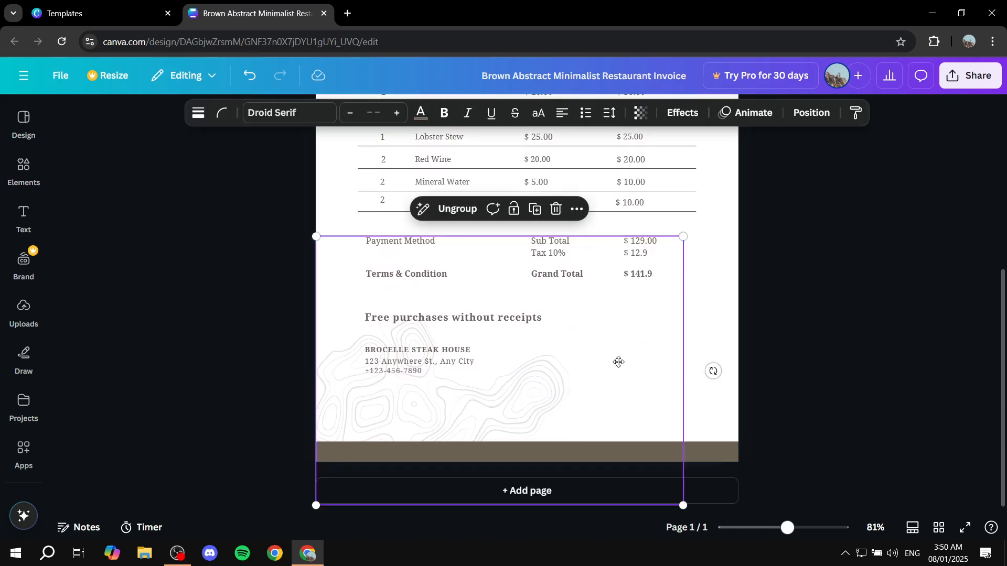
pyautogui.moveTo(619, 362)
pyautogui.mouseDown()
pyautogui.moveTo(625, 383)
pyautogui.moveTo(590, 364)
pyautogui.moveTo(605, 352)
pyautogui.mouseUp()
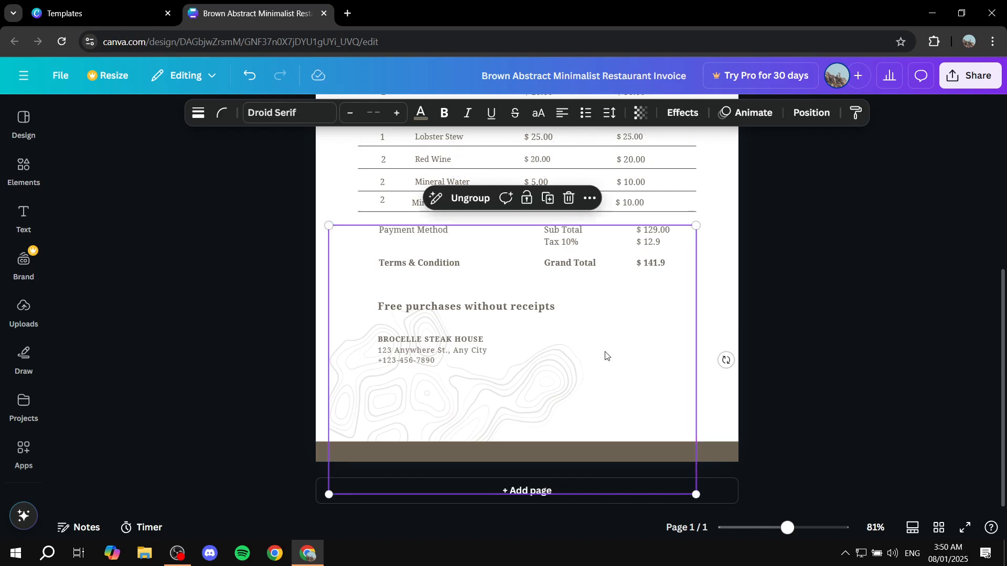
pyautogui.click(329, 445)
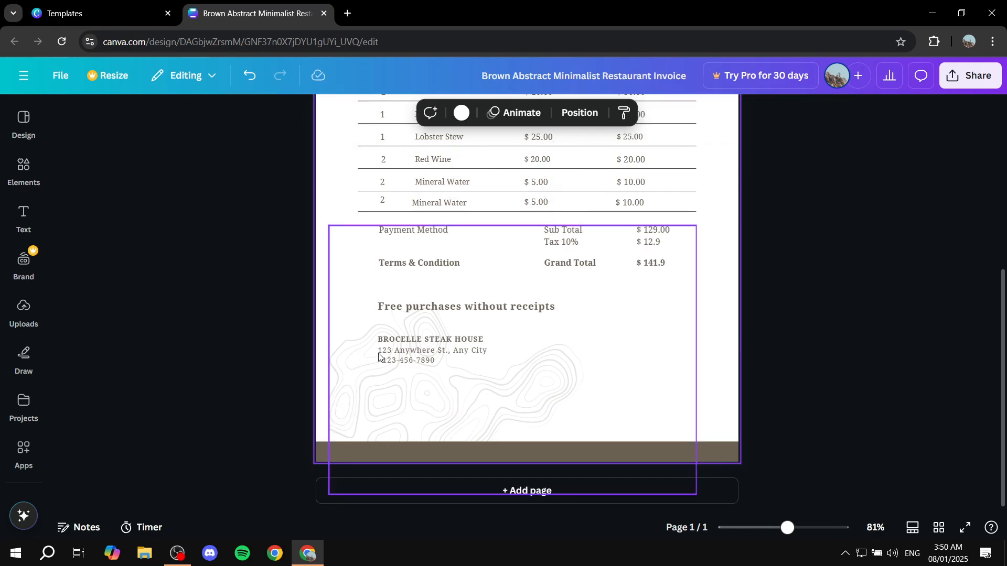
# - Add the solid purple image from the uploads to the page and set it as the background
pyautogui.scroll(5, 384, 319)
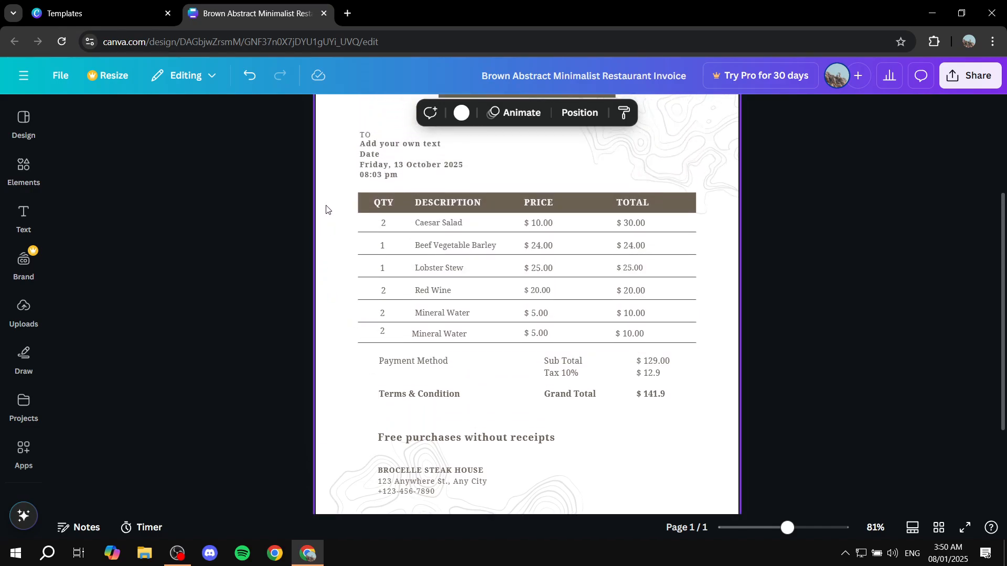
pyautogui.scroll(5, 329, 210)
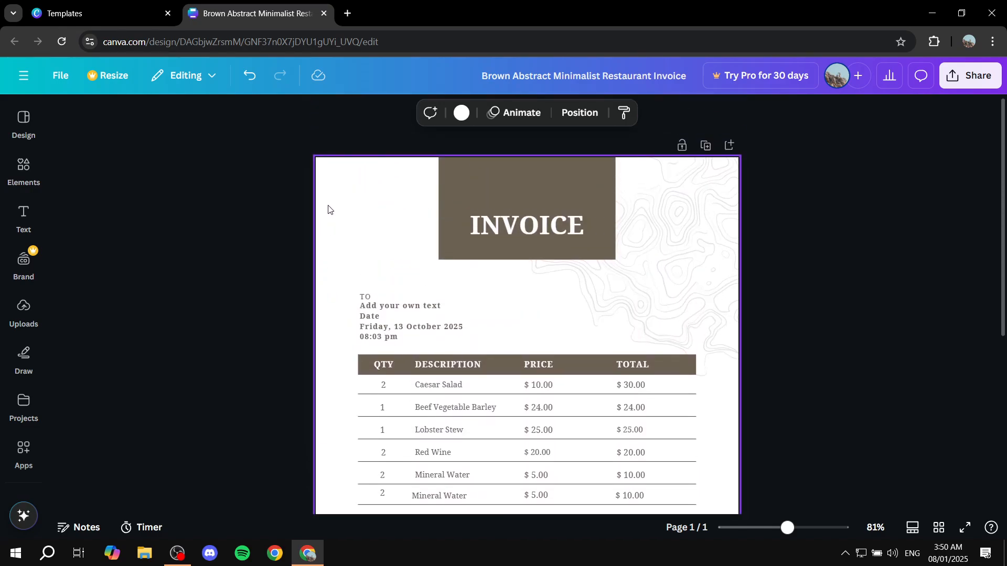
pyautogui.scroll(-8, 240, 206)
pyautogui.click(28, 309)
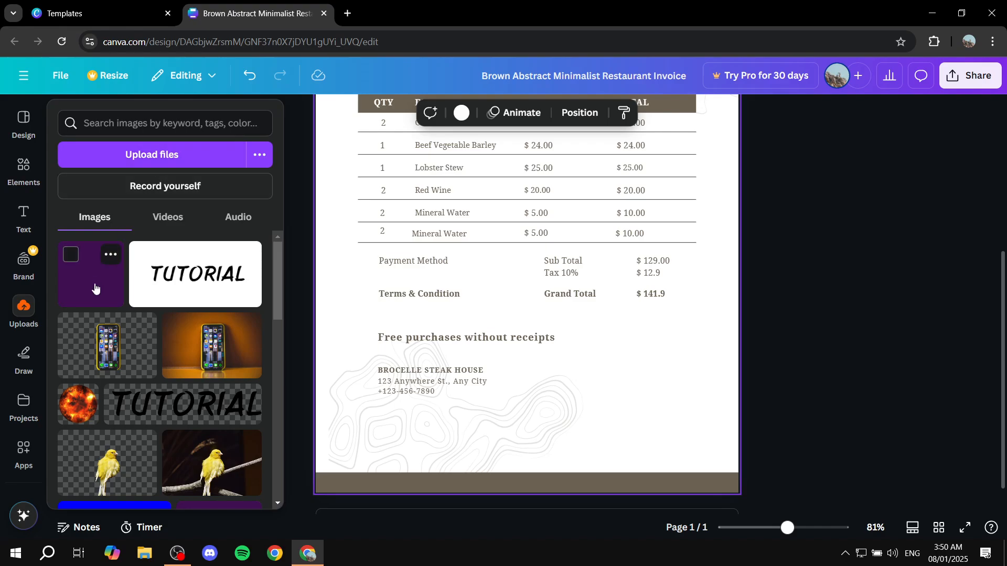
pyautogui.moveTo(94, 287); pyautogui.dragTo(526, 299)
pyautogui.rightClick(589, 341)
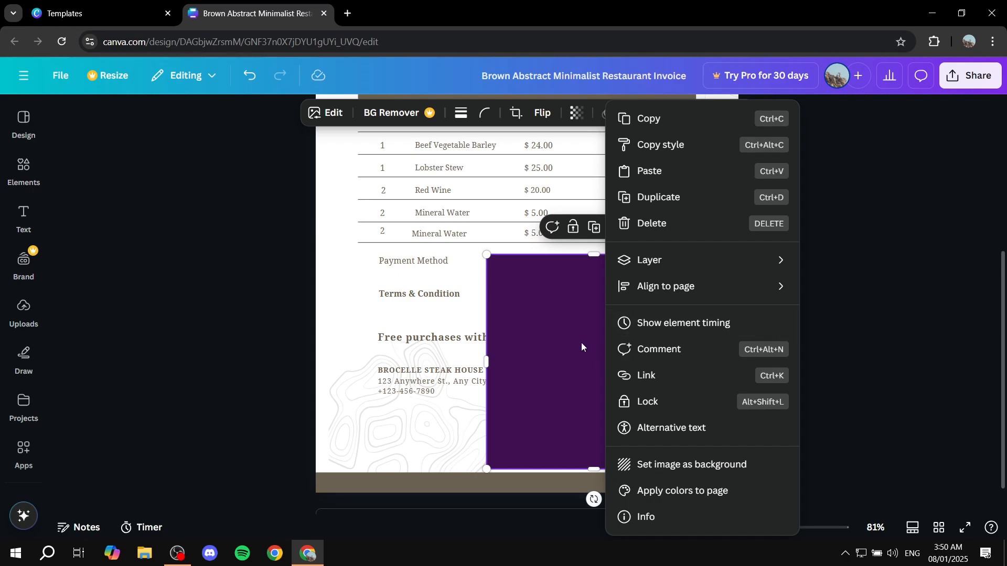
pyautogui.click(703, 464)
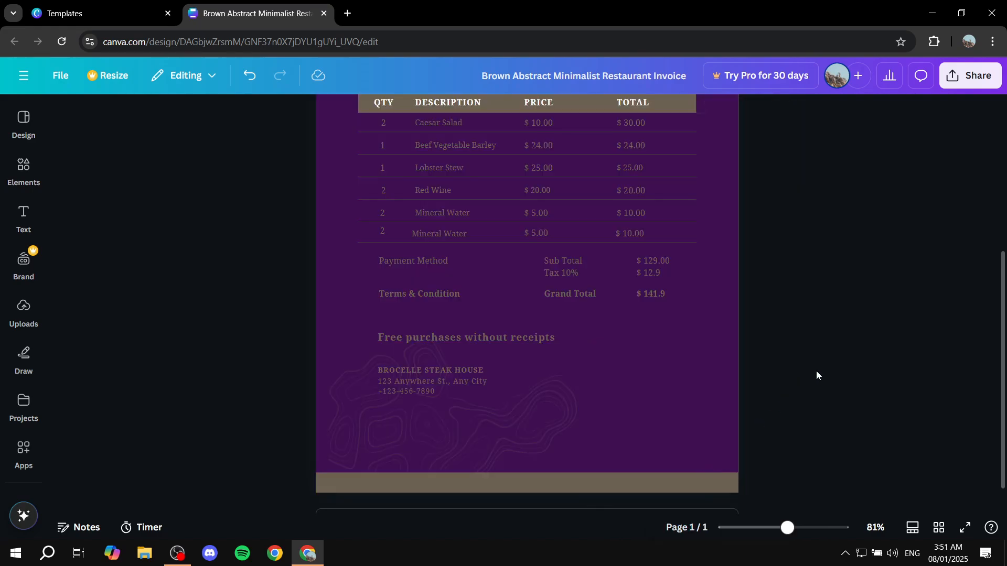
# - Undo the purple background and delete the purple image from the page
pyautogui.scroll(1, 816, 372)
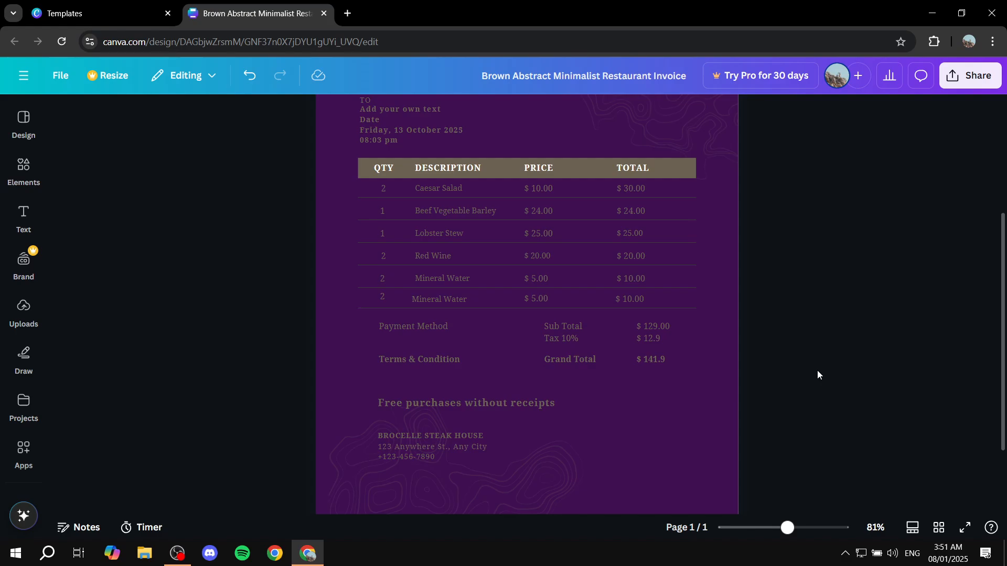
pyautogui.hotkey('ctrl', 'z')
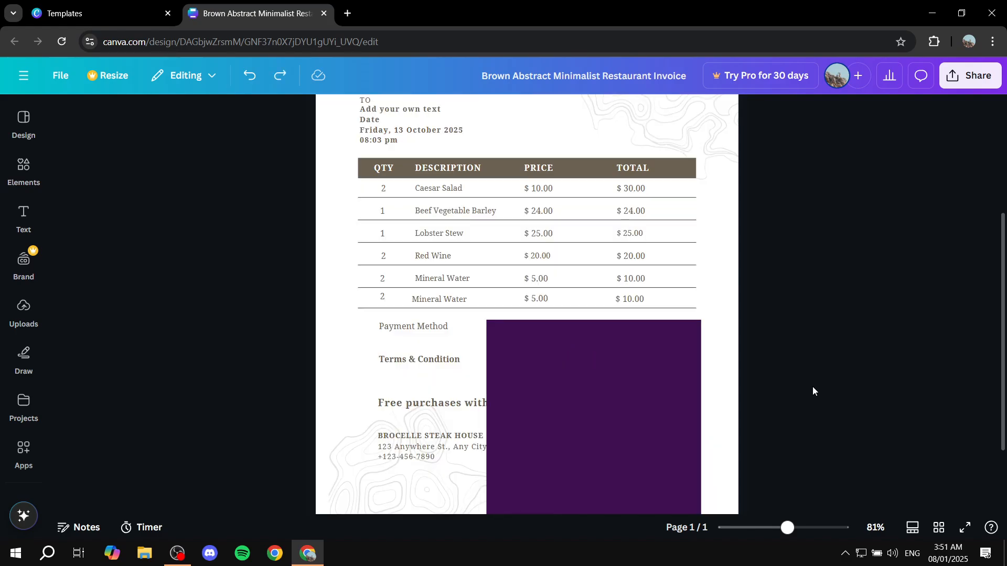
pyautogui.click(570, 444)
pyautogui.press('Delete')
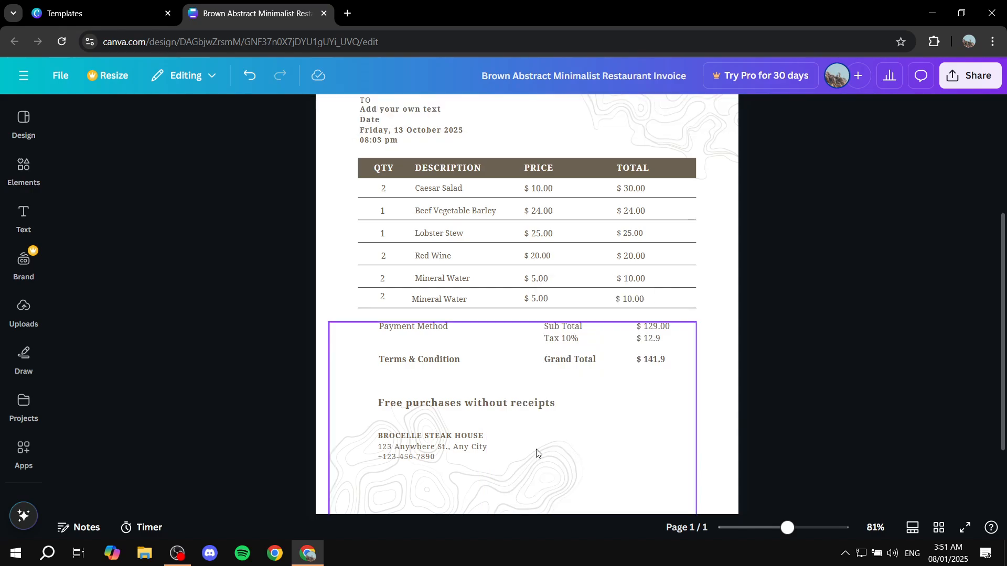
# - Try the document's brown as the page background color and set the background back to white
pyautogui.click(338, 304)
pyautogui.click(461, 113)
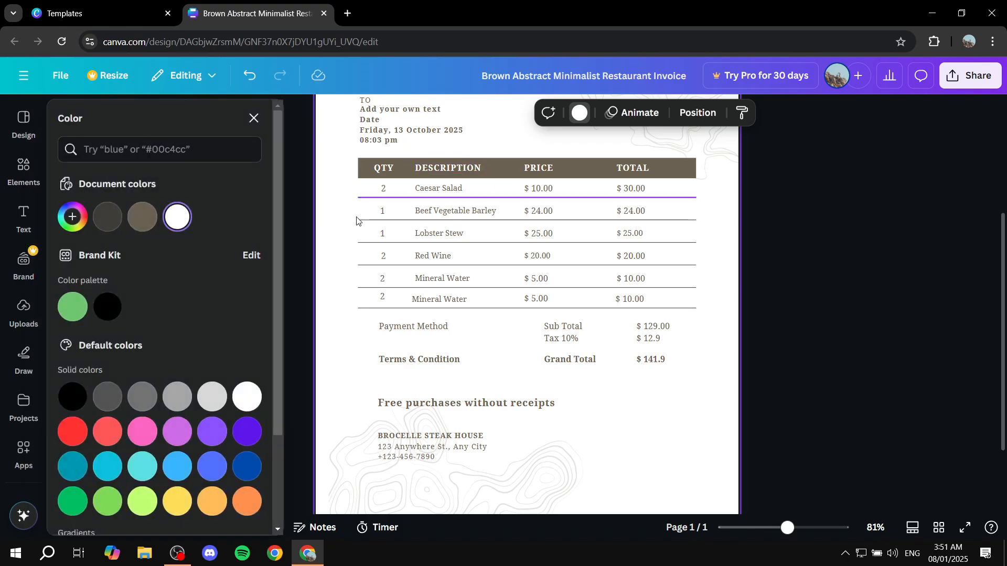
pyautogui.click(142, 216)
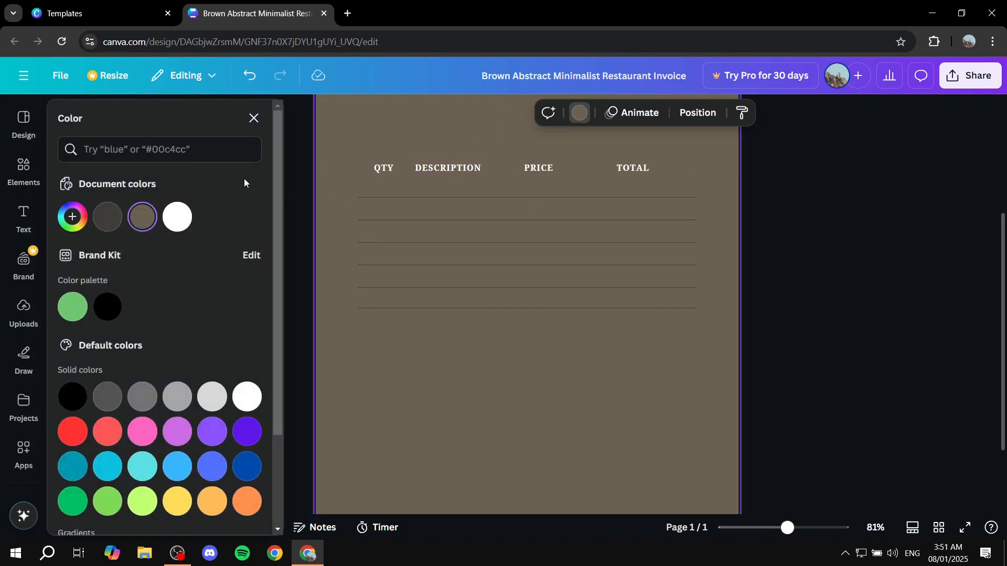
pyautogui.click(177, 217)
pyautogui.click(303, 206)
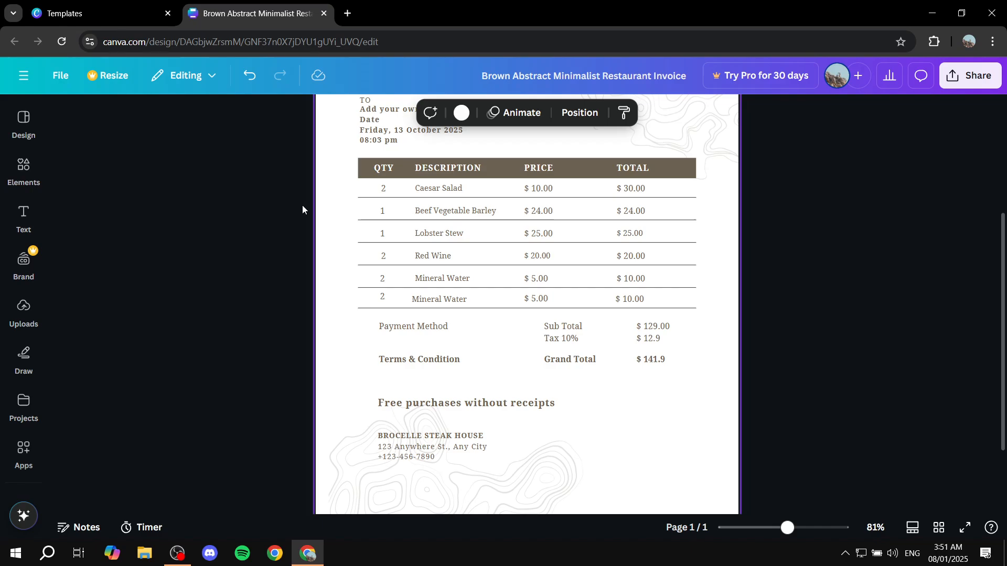
# - Review the invoice page and examine the available elements, text styles and uploaded images
pyautogui.scroll(3, 443, 319)
pyautogui.scroll(2, 443, 319)
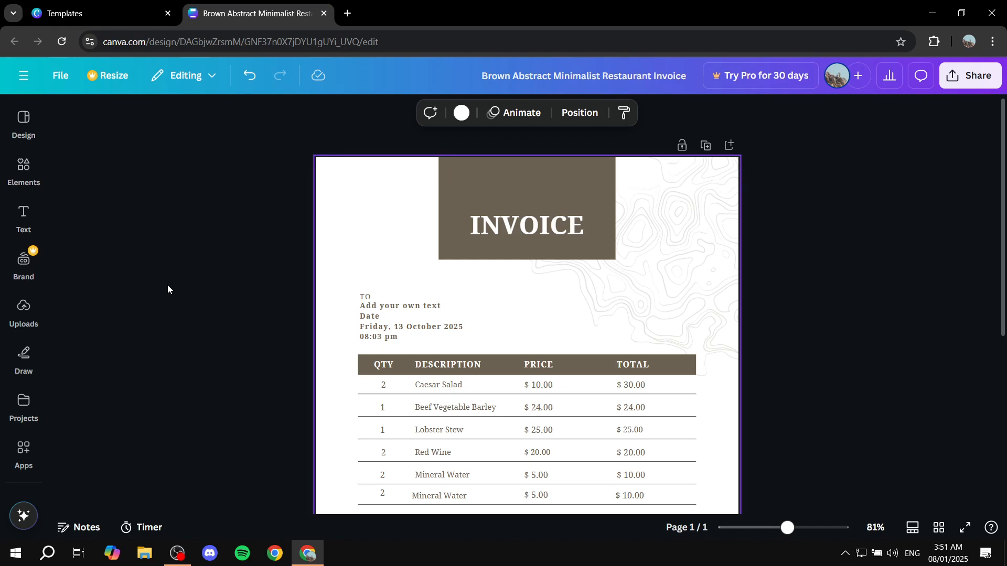
pyautogui.scroll(-3, 550, 286)
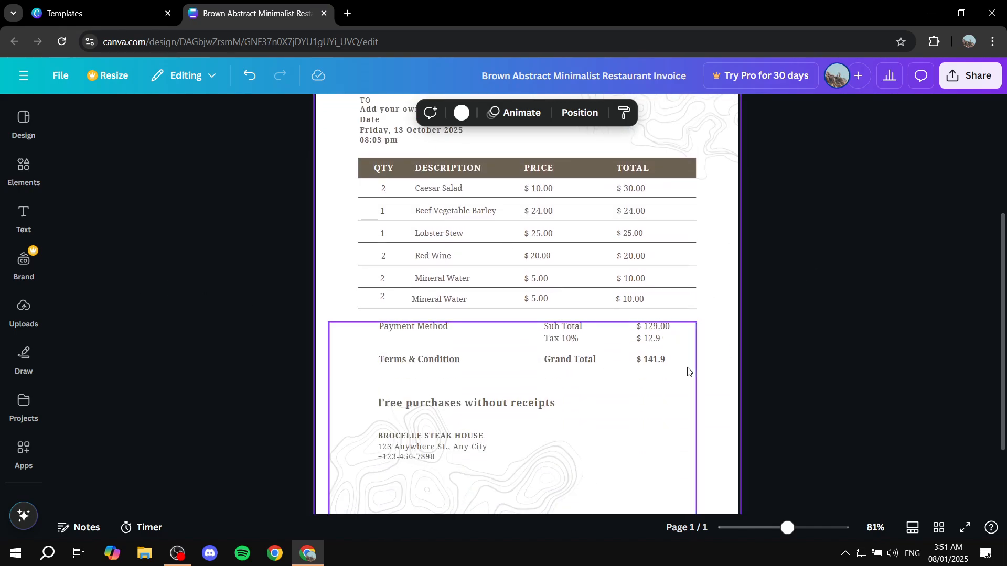
pyautogui.click(21, 170)
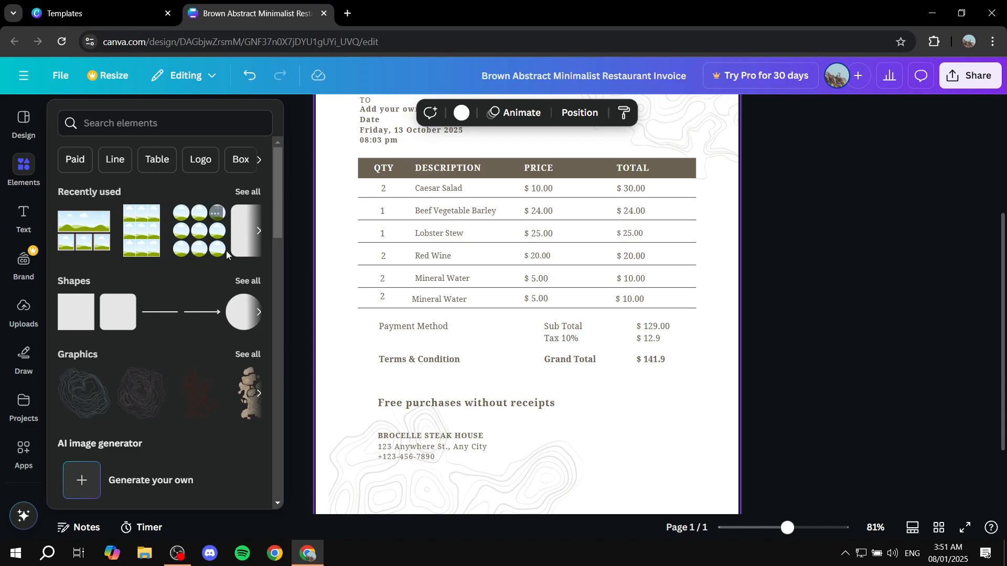
pyautogui.scroll(-5, 181, 336)
pyautogui.scroll(-4, 208, 310)
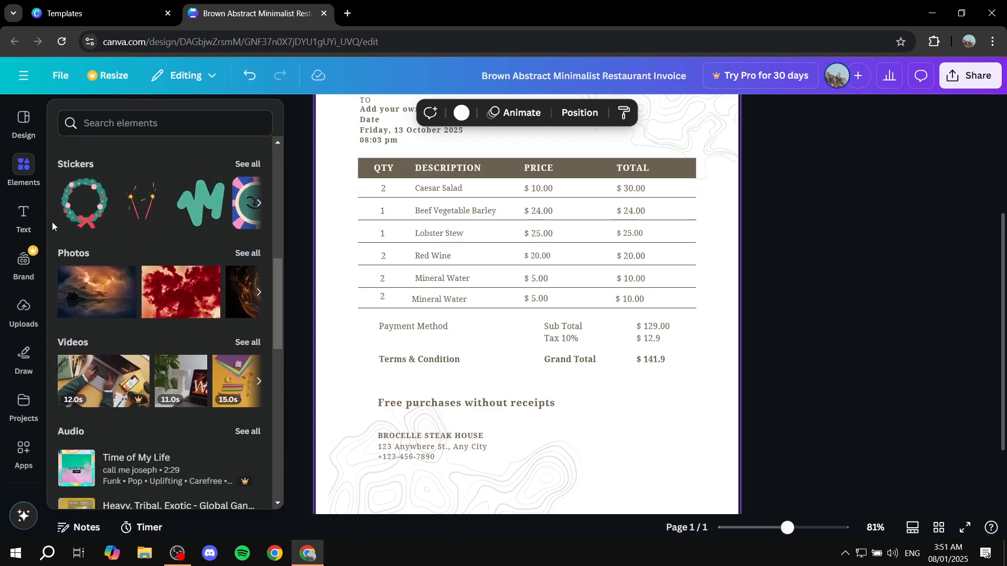
pyautogui.click(23, 221)
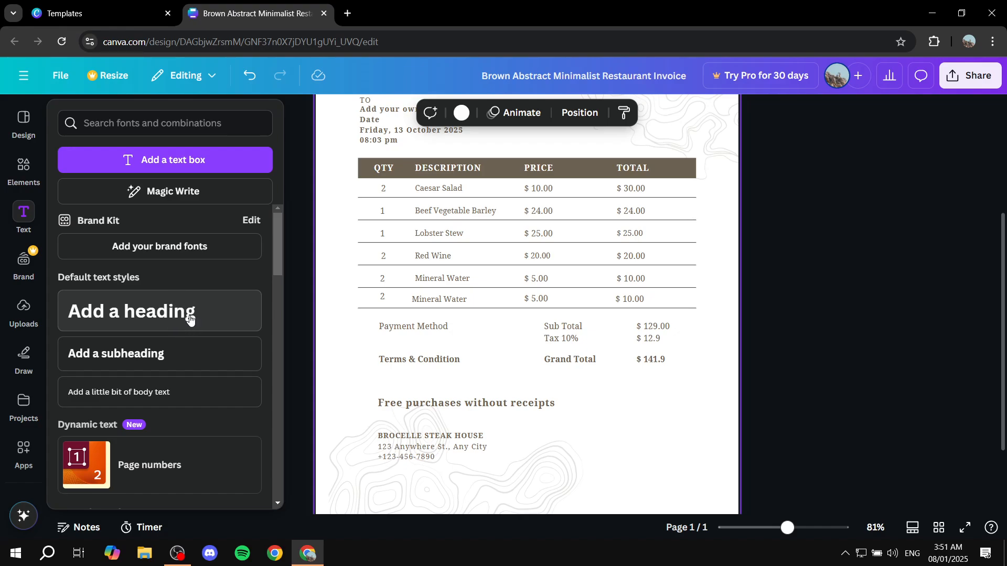
pyautogui.click(23, 310)
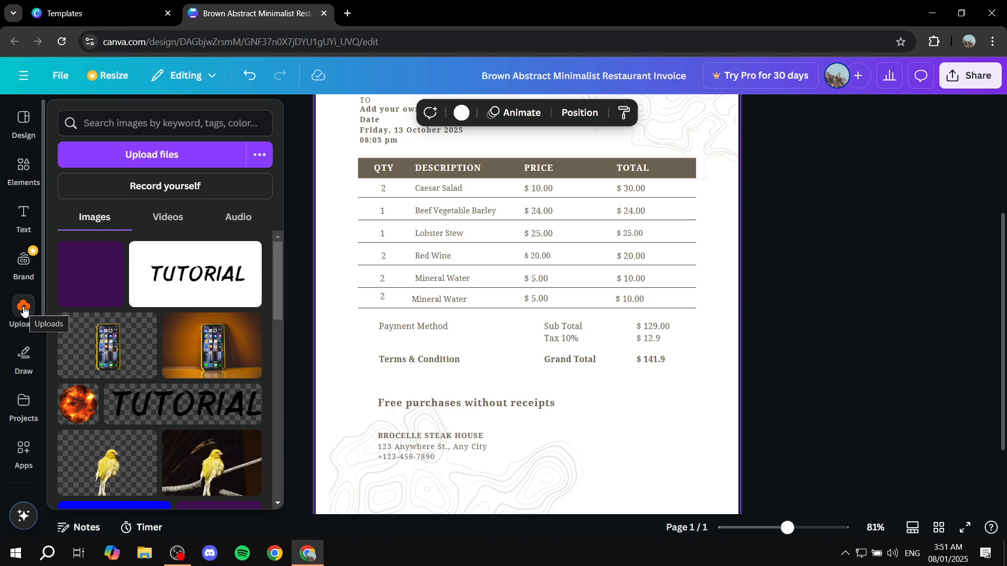
pyautogui.click(23, 215)
pyautogui.click(23, 309)
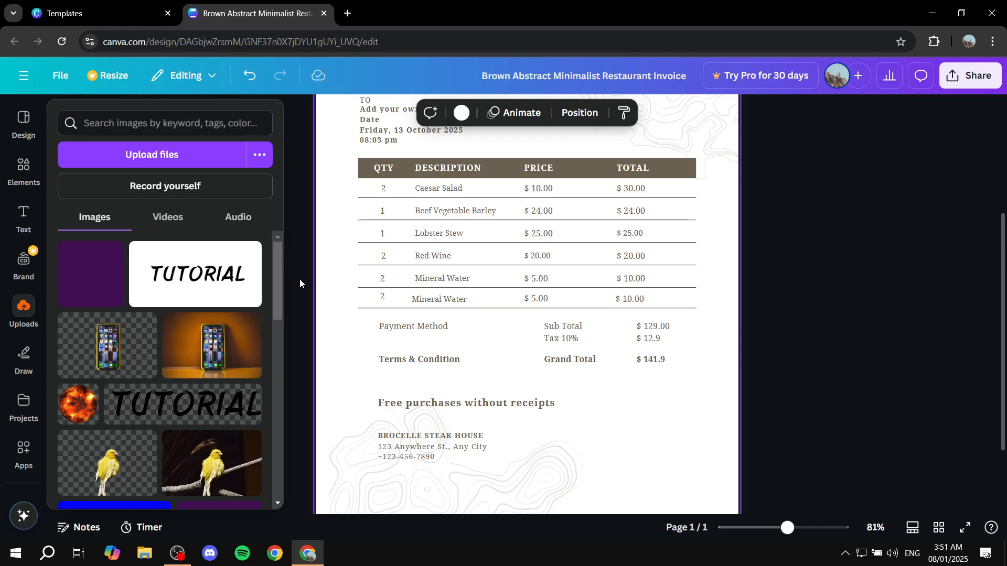
pyautogui.click(874, 213)
pyautogui.scroll(4, 503, 198)
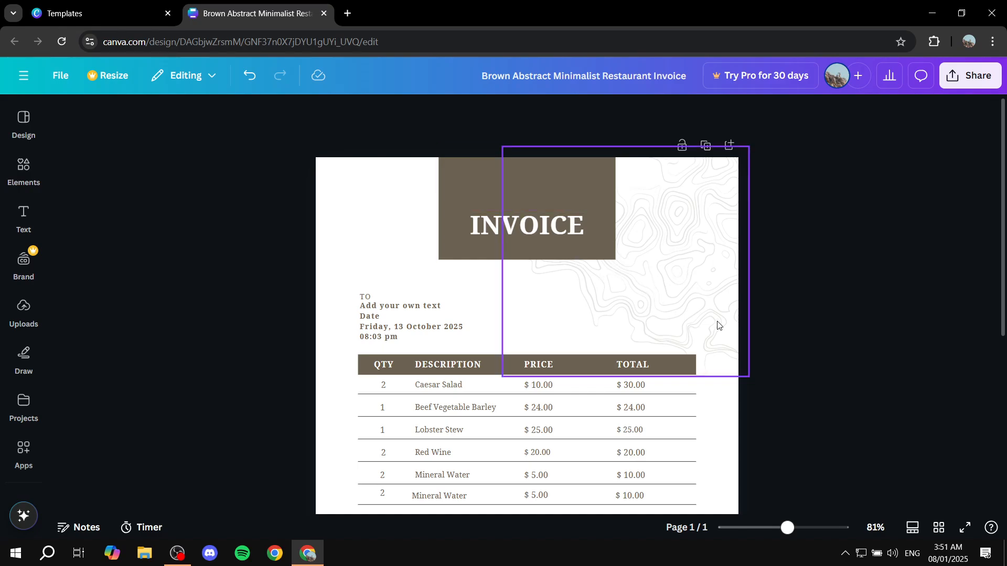
# - Open the design's download settings and choose PDF Standard as the file type
pyautogui.click(969, 82)
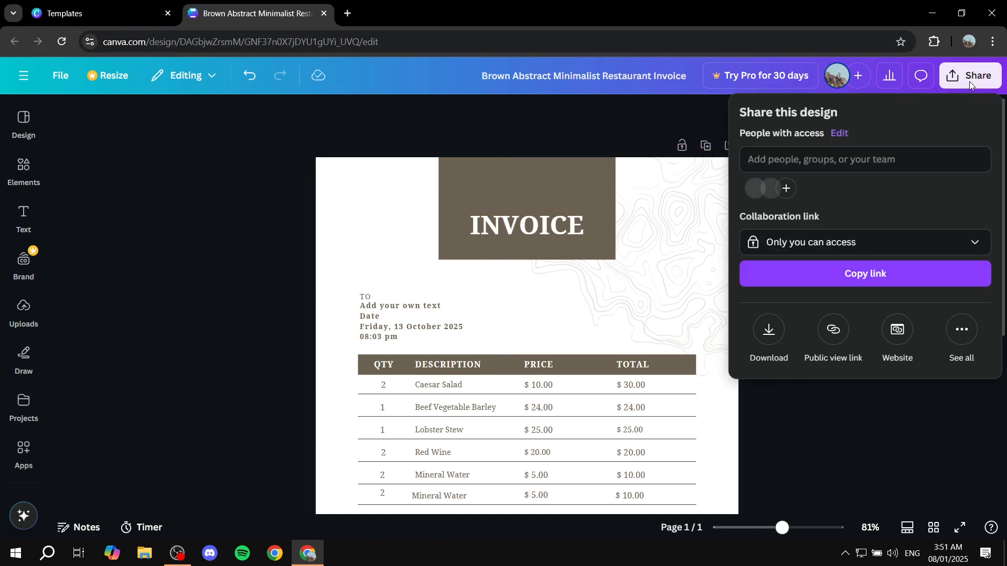
pyautogui.click(768, 329)
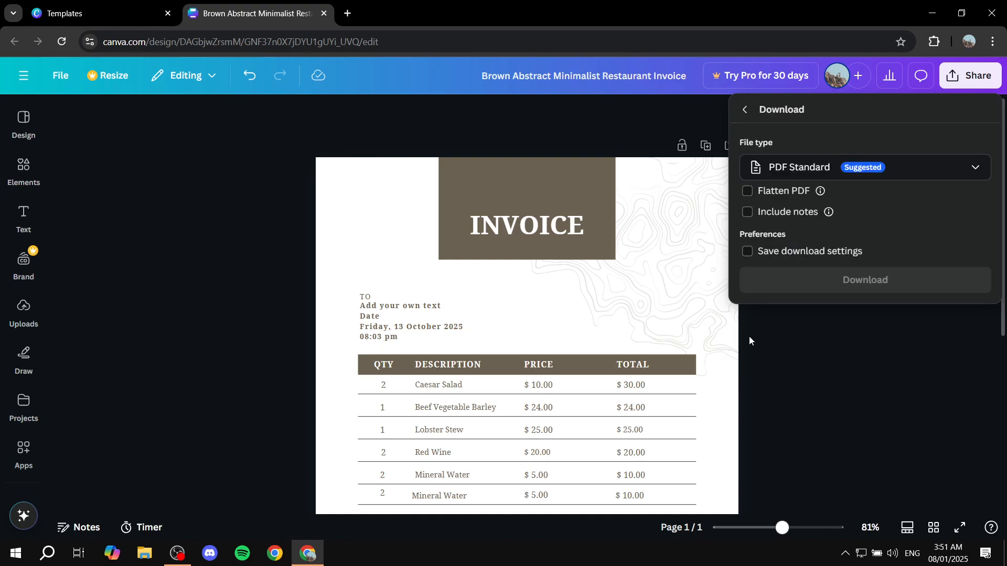
pyautogui.click(823, 171)
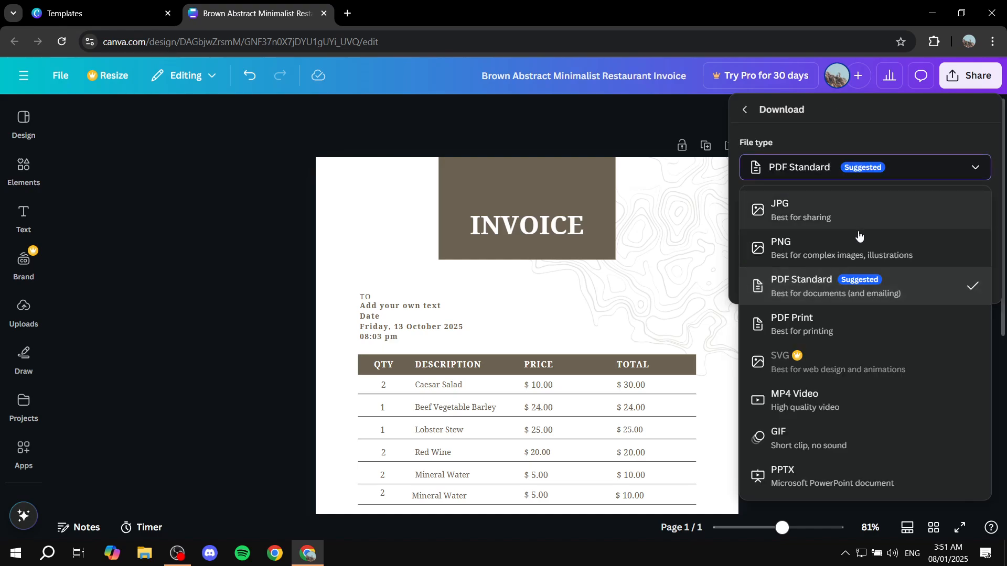
pyautogui.click(827, 291)
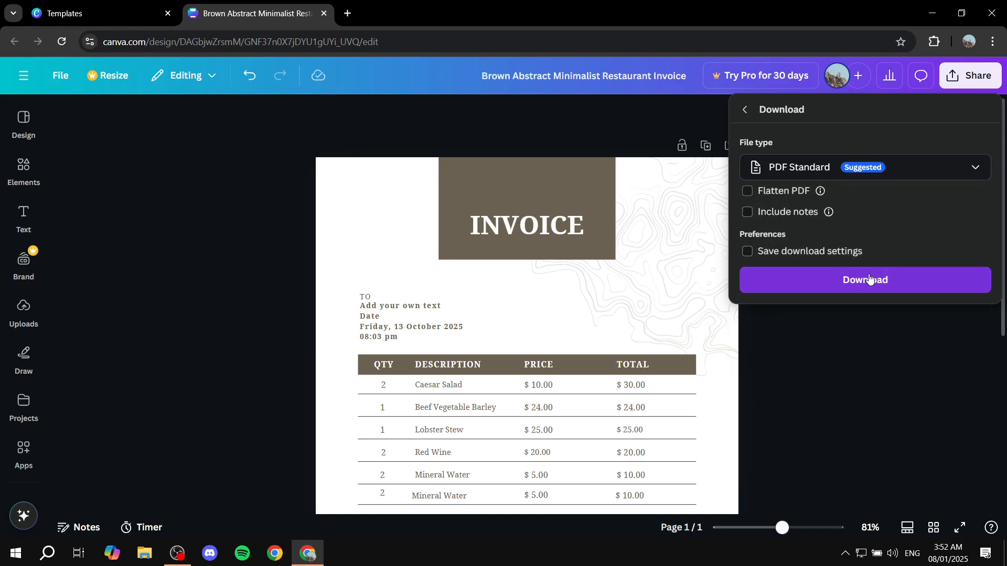
# - Try the Flatten PDF and Include notes options, leave both off, and download the invoice
pyautogui.click(763, 191)
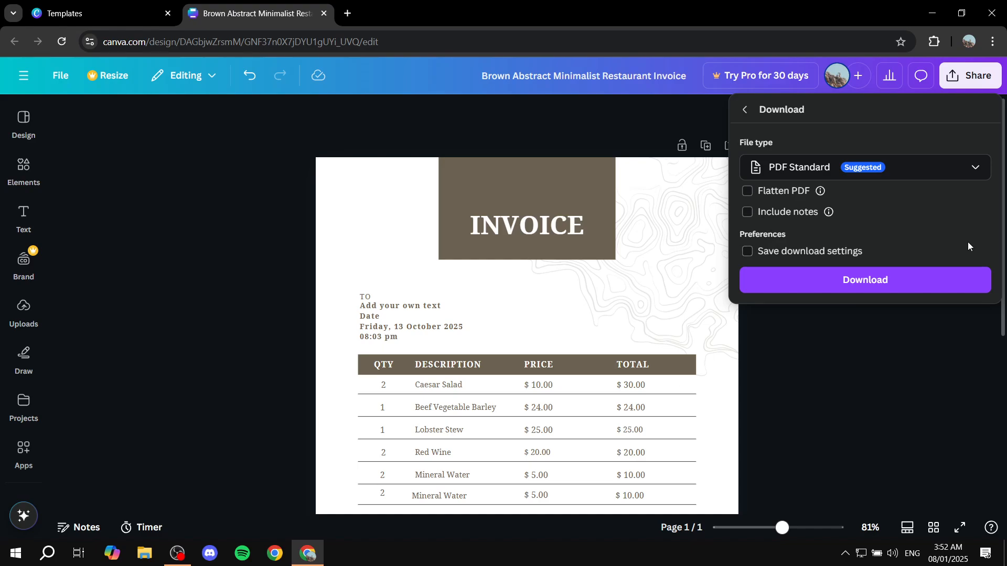
pyautogui.click(748, 212)
pyautogui.click(747, 191)
pyautogui.click(747, 211)
pyautogui.click(746, 192)
pyautogui.click(865, 284)
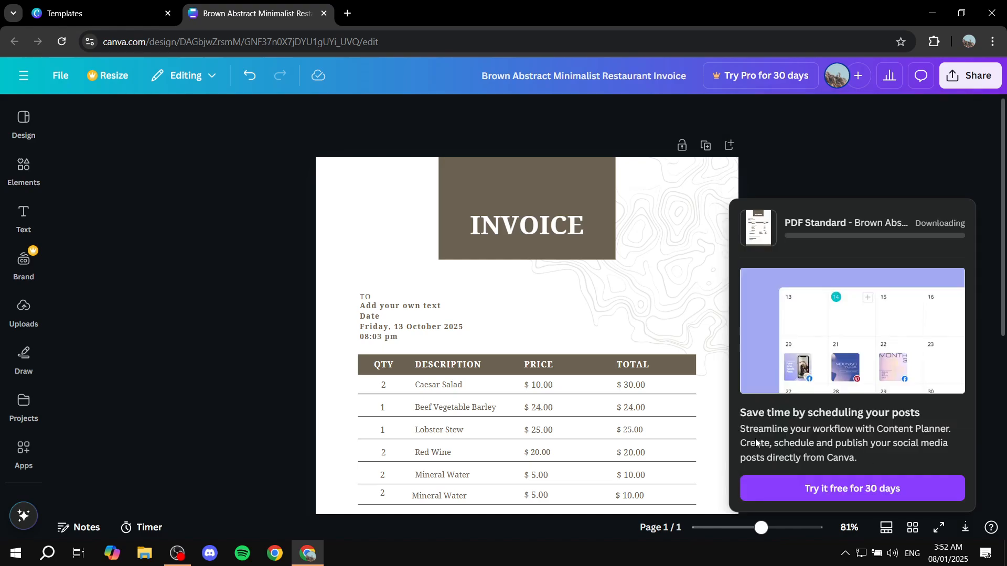